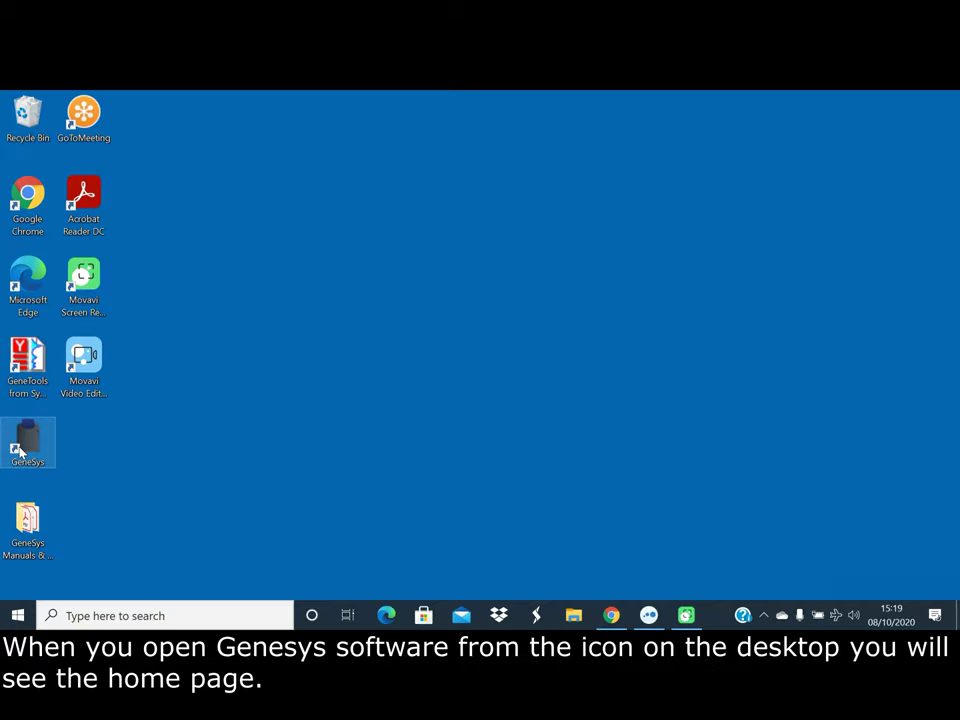
# Launch GeneSys, load 100bp DNA gel.sgd and open the loaded images in Image Edit.
pyautogui.doubleClick(20, 452)
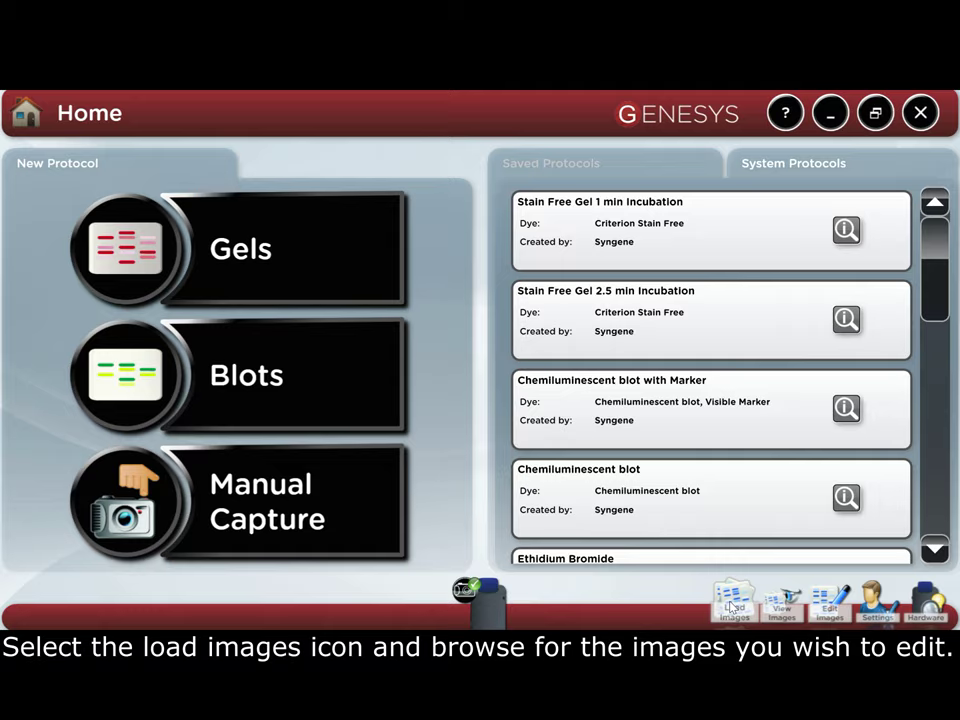
pyautogui.click(731, 606)
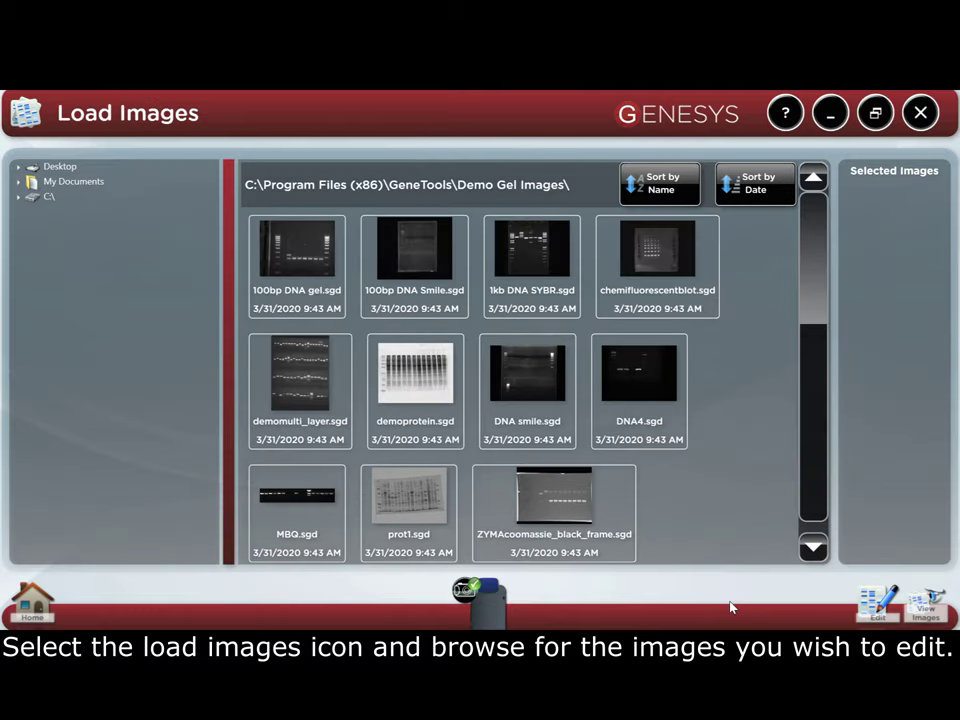
pyautogui.click(310, 260)
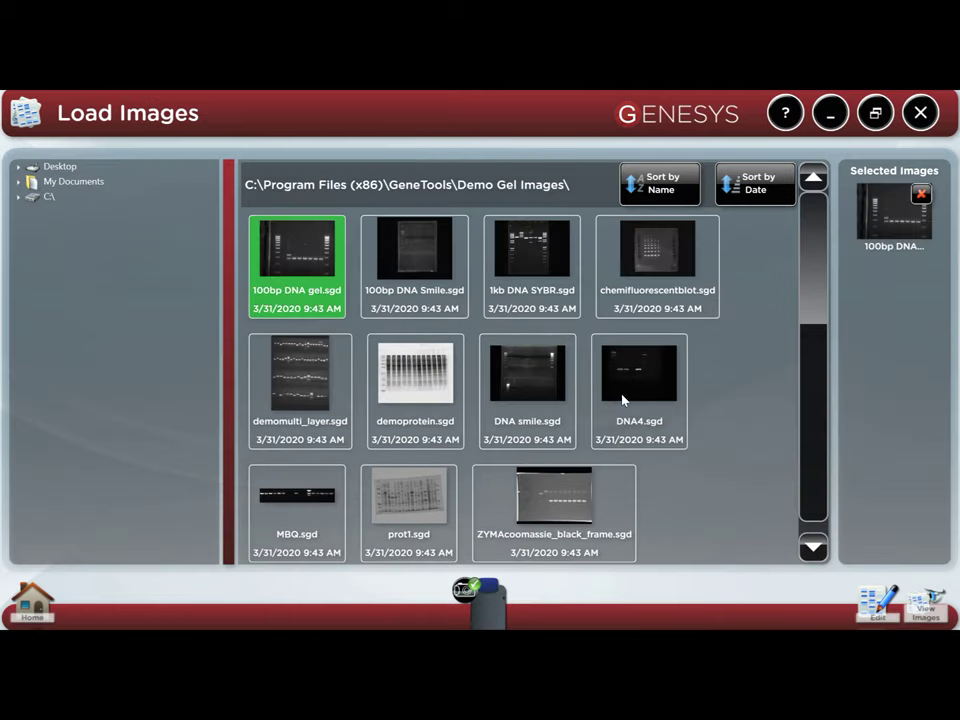
pyautogui.click(873, 605)
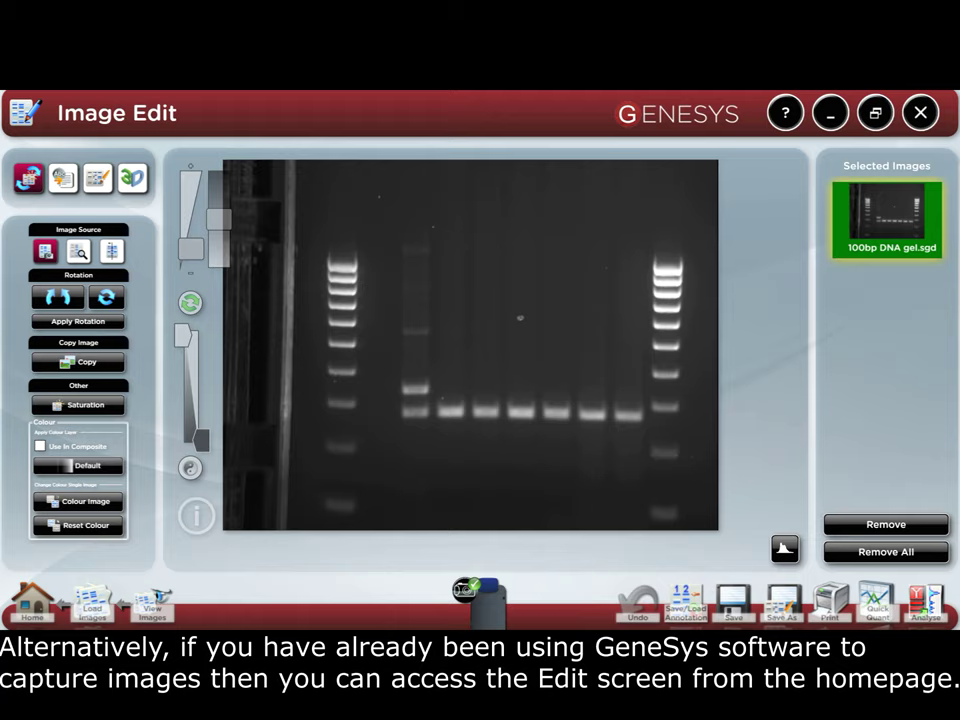
pyautogui.click(22, 610)
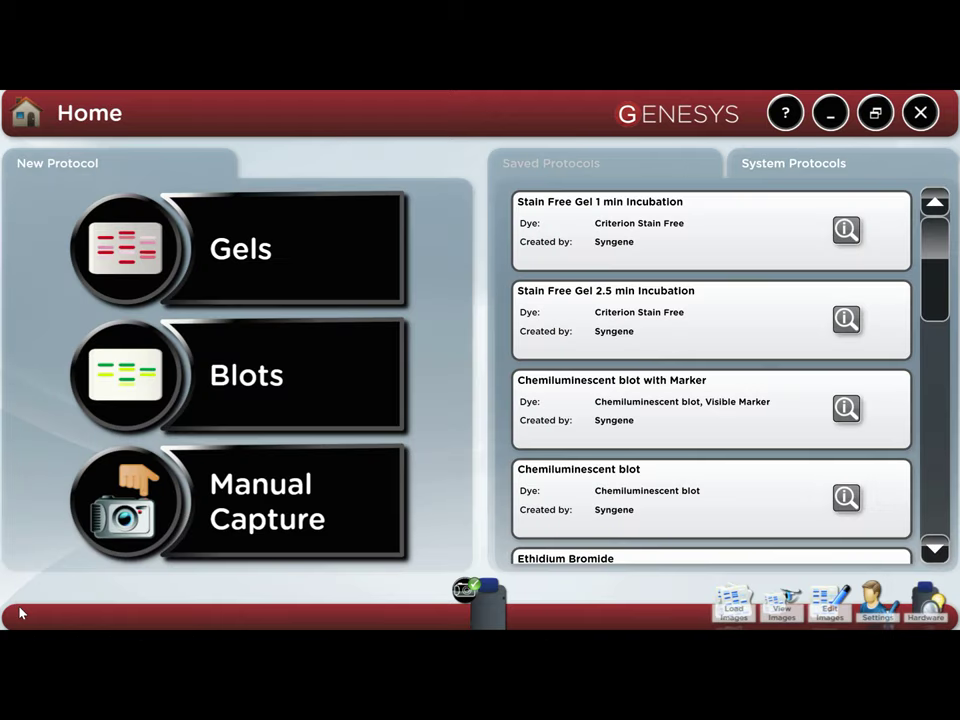
pyautogui.click(833, 601)
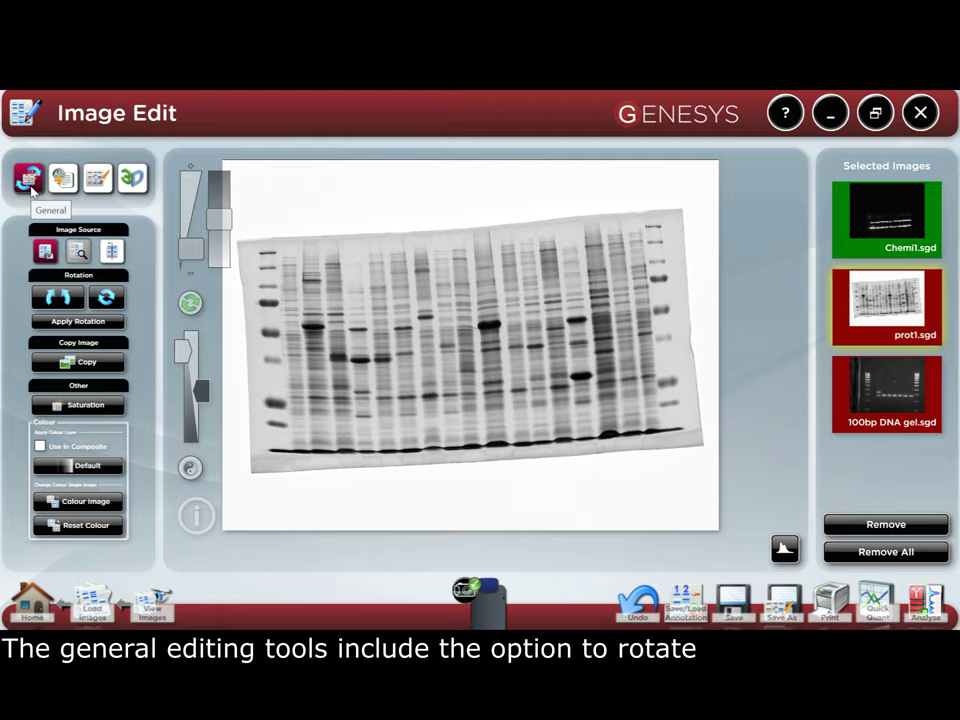
# Rotate the prot1 blot, undo the rotation, copy it and switch on the saturation check.
pyautogui.click(57, 296)
pyautogui.moveTo(478, 281); pyautogui.dragTo(583, 328)
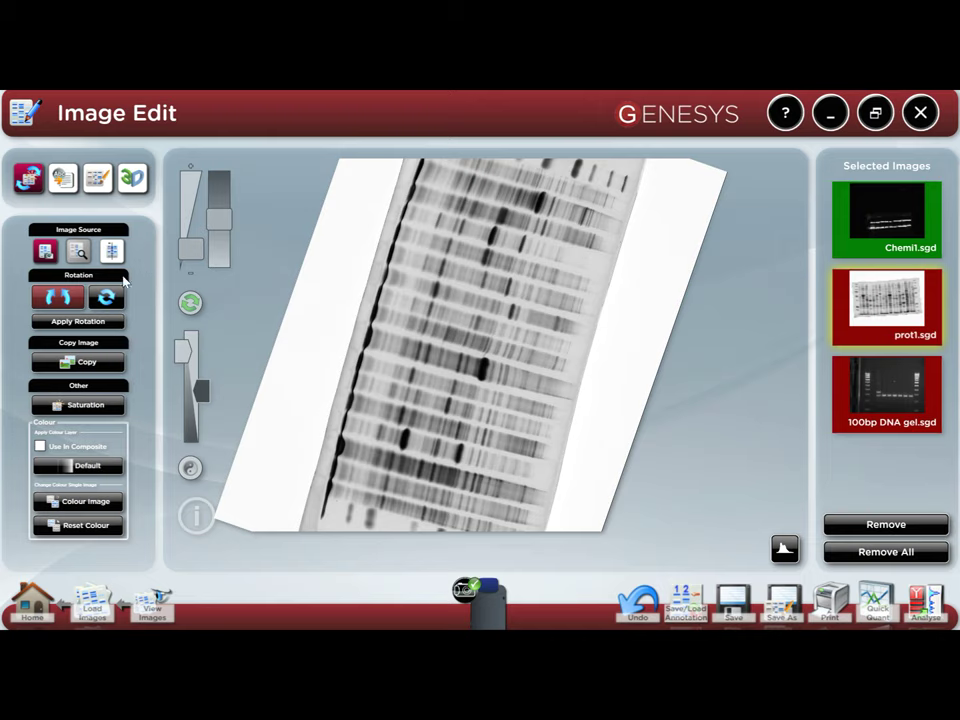
pyautogui.click(76, 297)
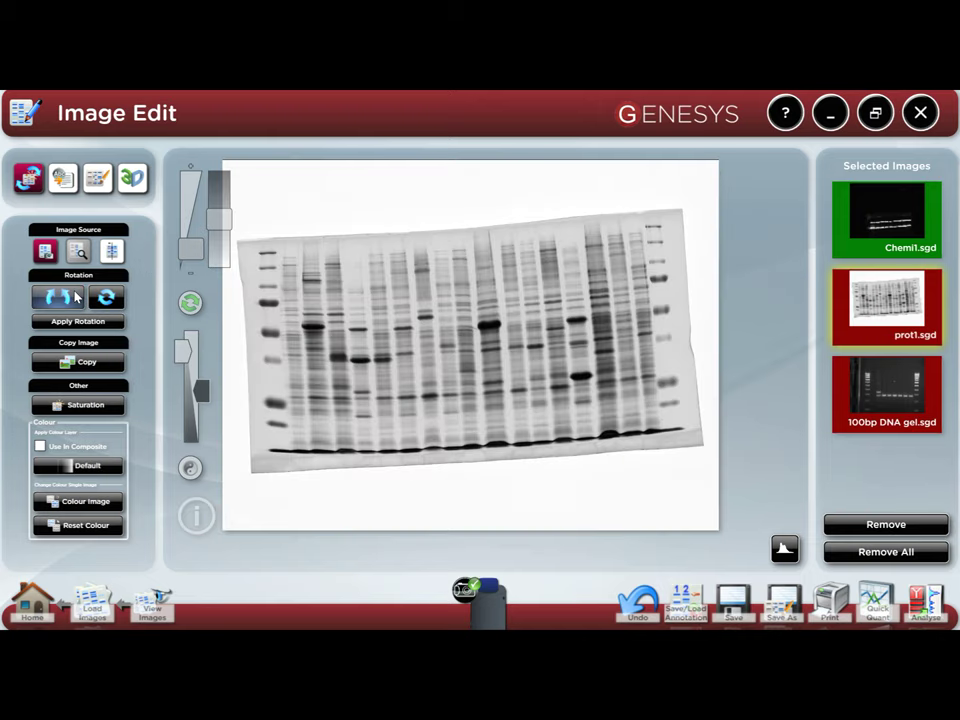
pyautogui.click(76, 364)
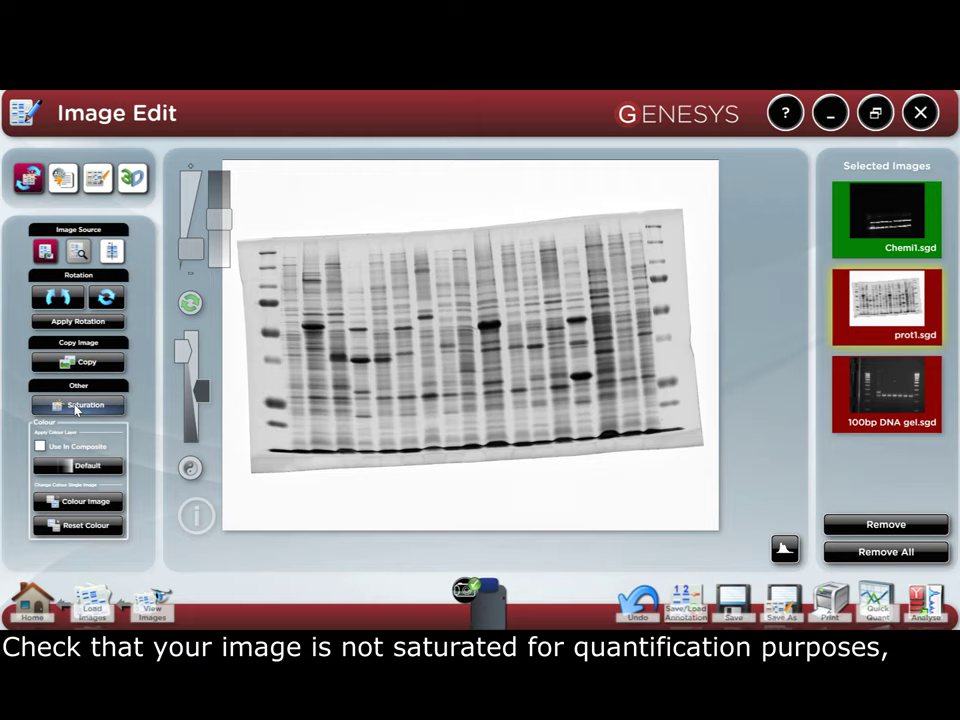
pyautogui.click(78, 405)
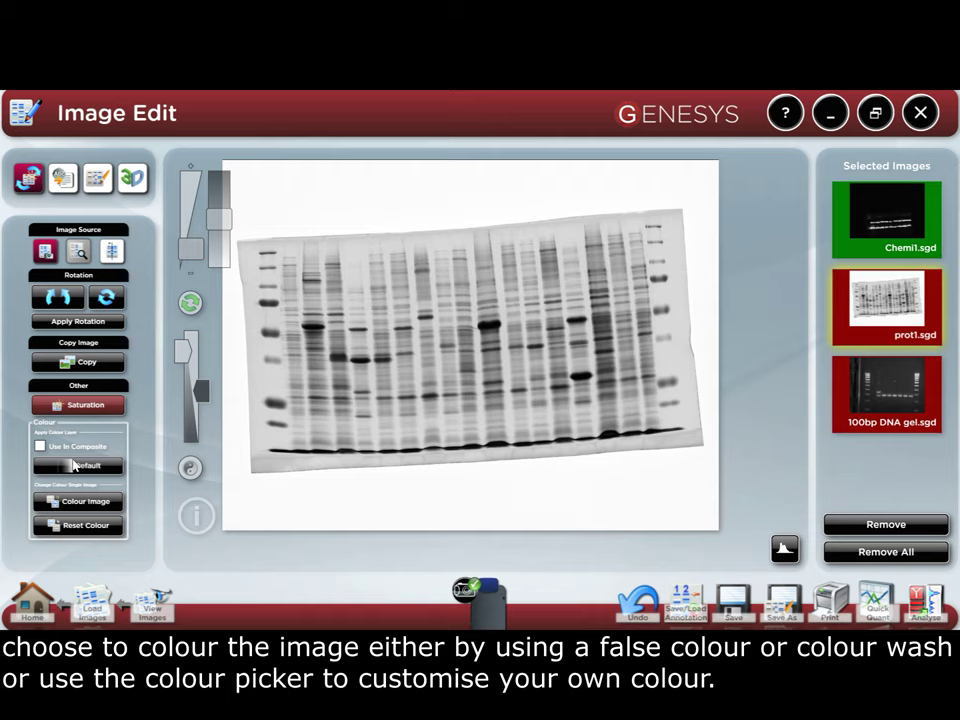
# Apply the False 1 colour scheme, then the Blue scheme, to the prot1 blot.
pyautogui.click(73, 465)
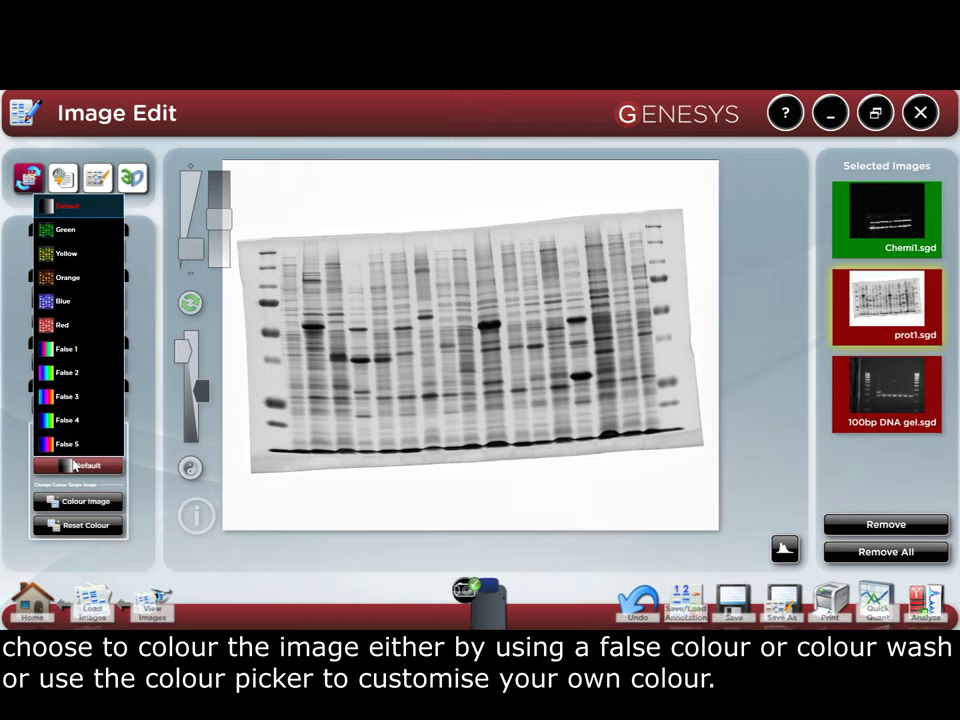
pyautogui.click(74, 353)
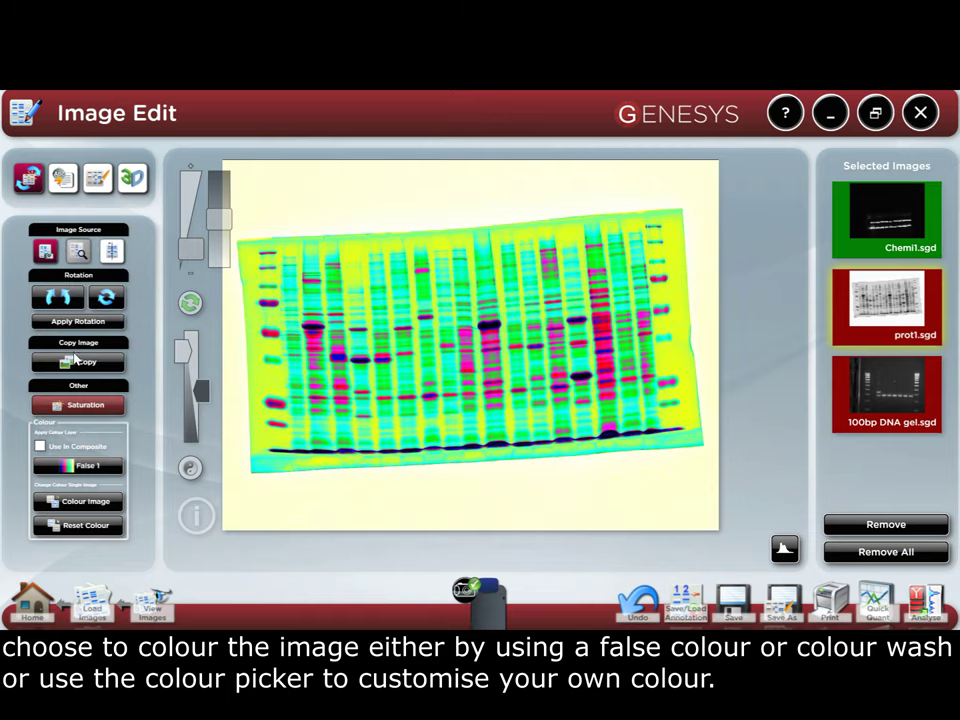
pyautogui.click(80, 468)
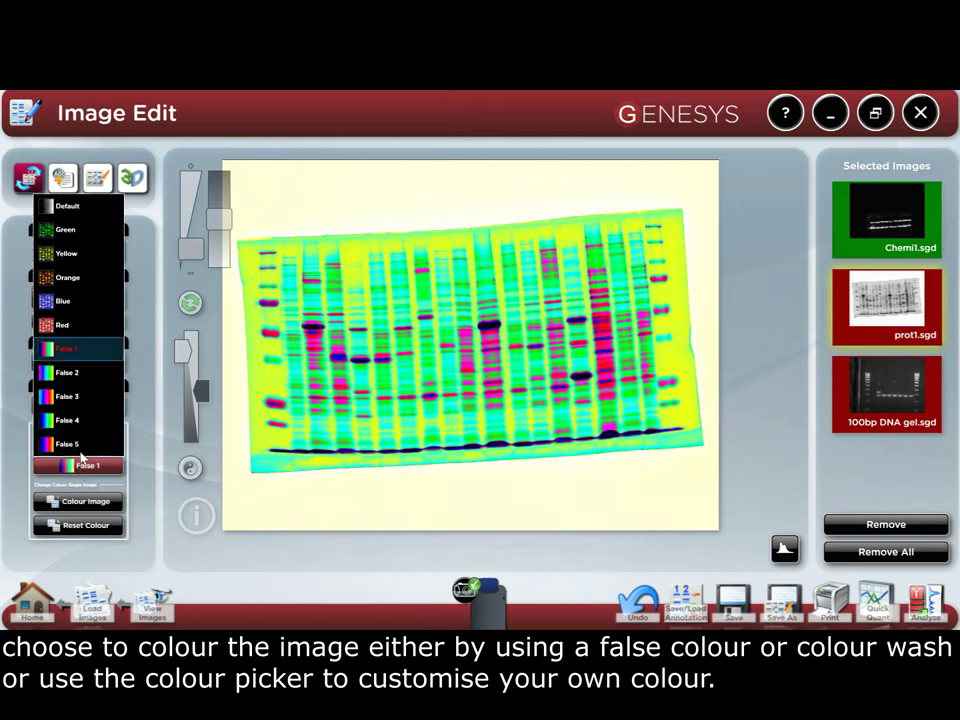
pyautogui.click(64, 301)
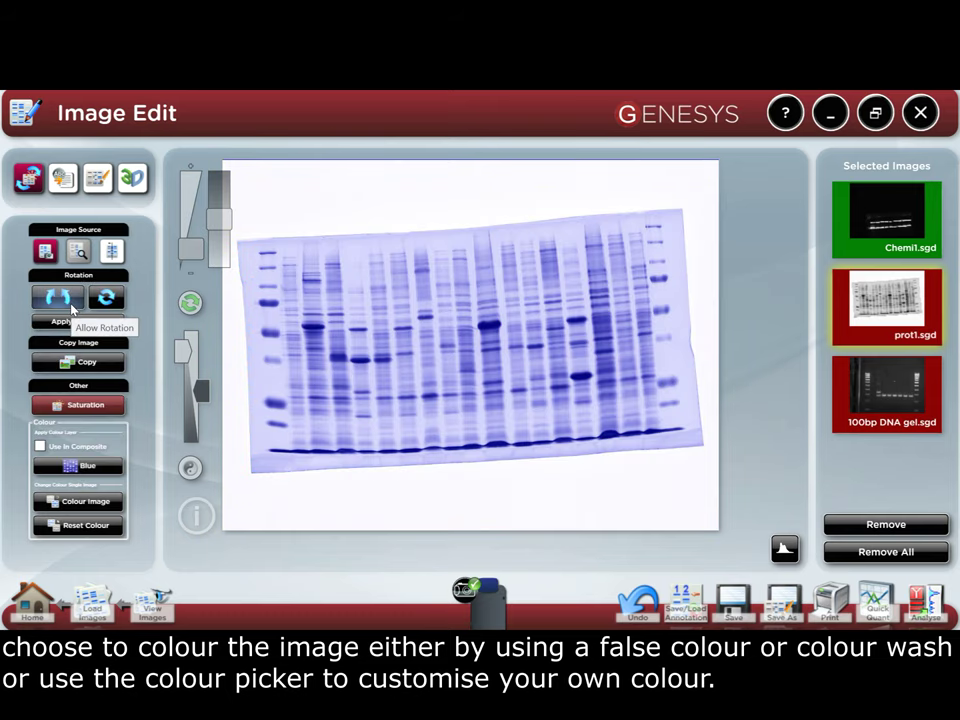
# Tint the blot with a custom pure blue colour wash of RGB 2, 0, 255.
pyautogui.click(105, 502)
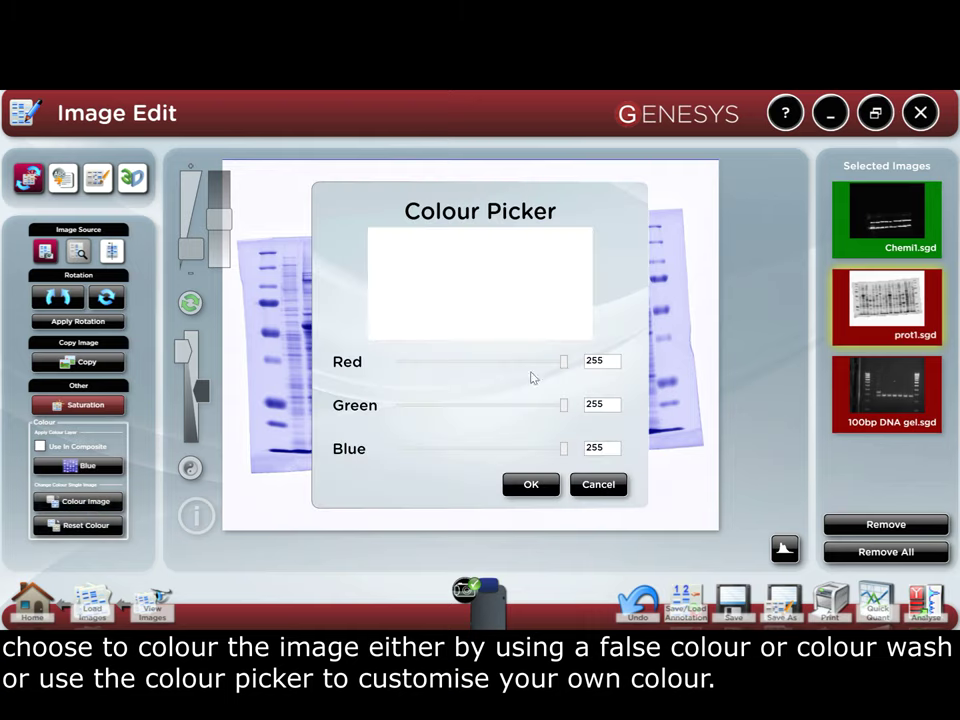
pyautogui.moveTo(564, 361); pyautogui.dragTo(397, 362)
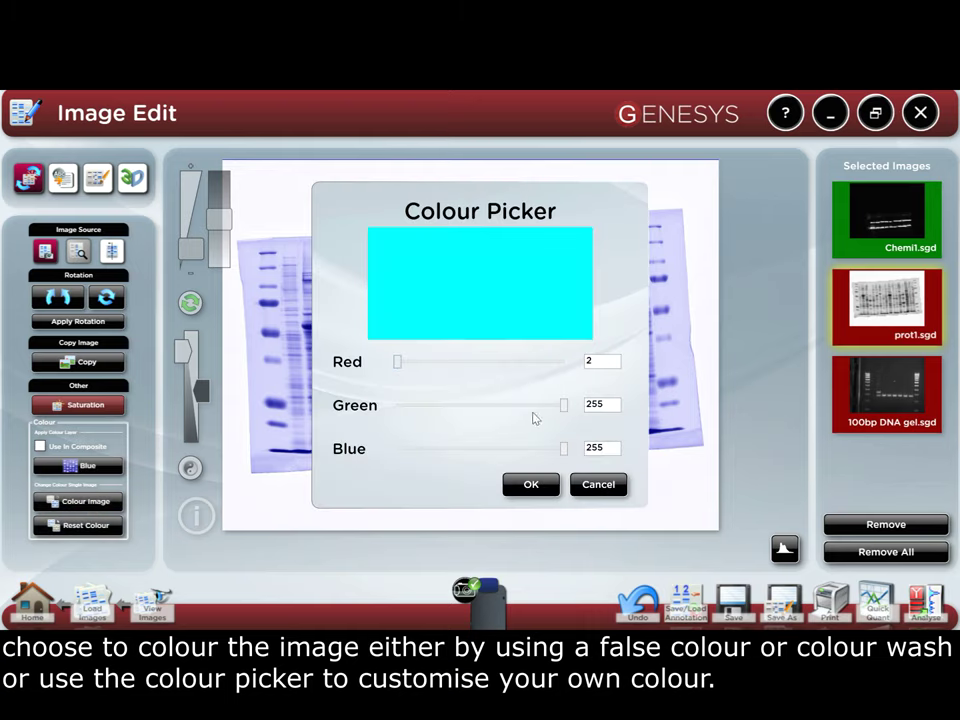
pyautogui.moveTo(566, 404); pyautogui.dragTo(397, 404)
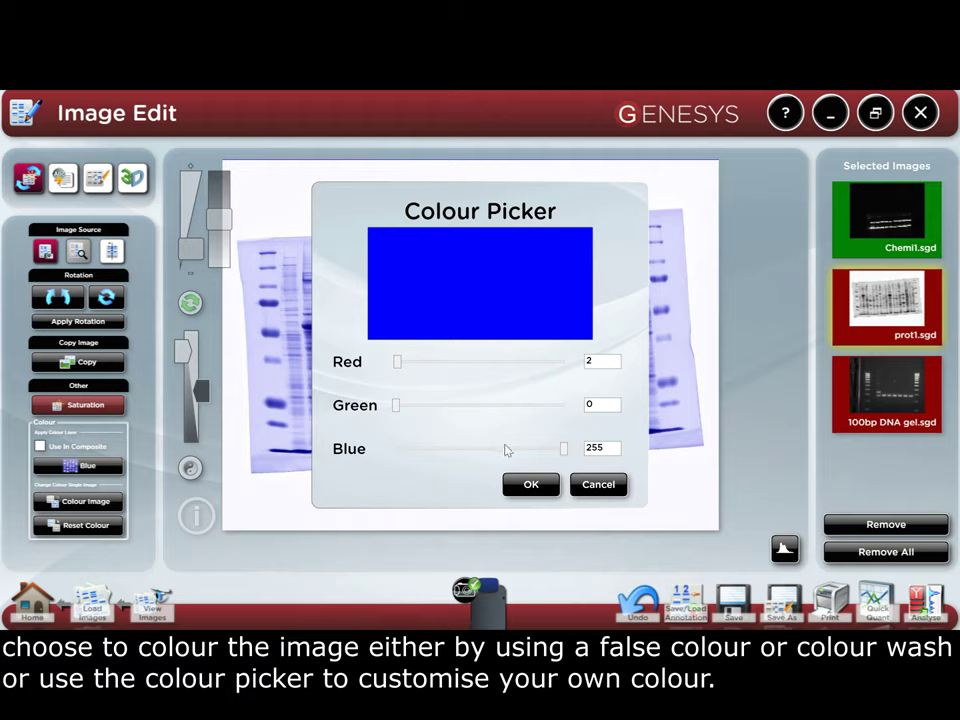
pyautogui.click(528, 485)
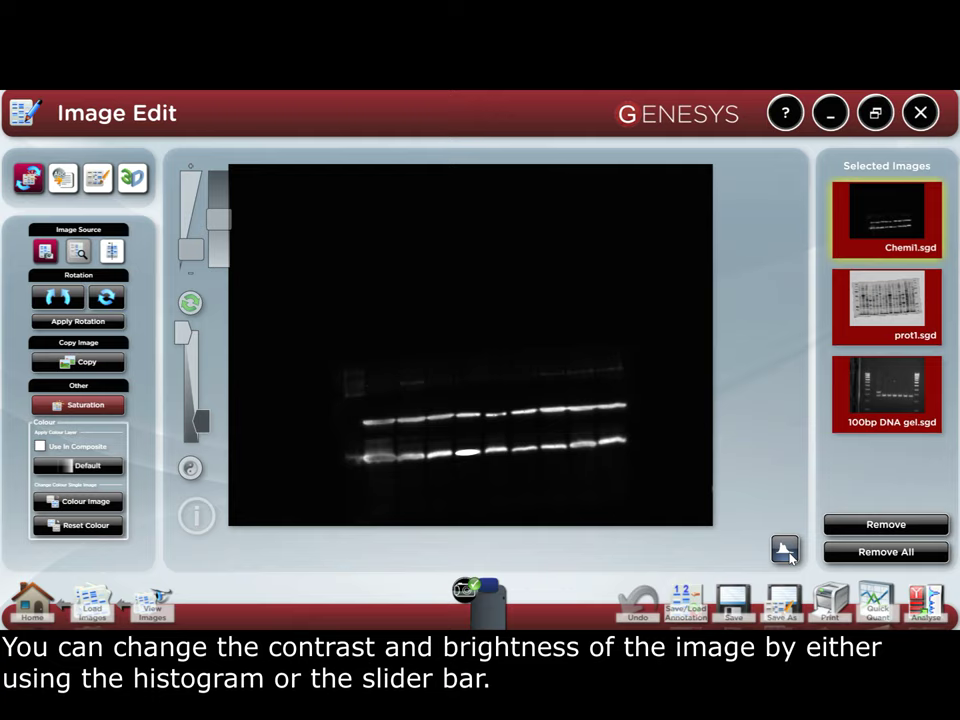
# Lower the Chemi1 histogram white level to 22027 and adjust the brightness slider.
pyautogui.click(786, 550)
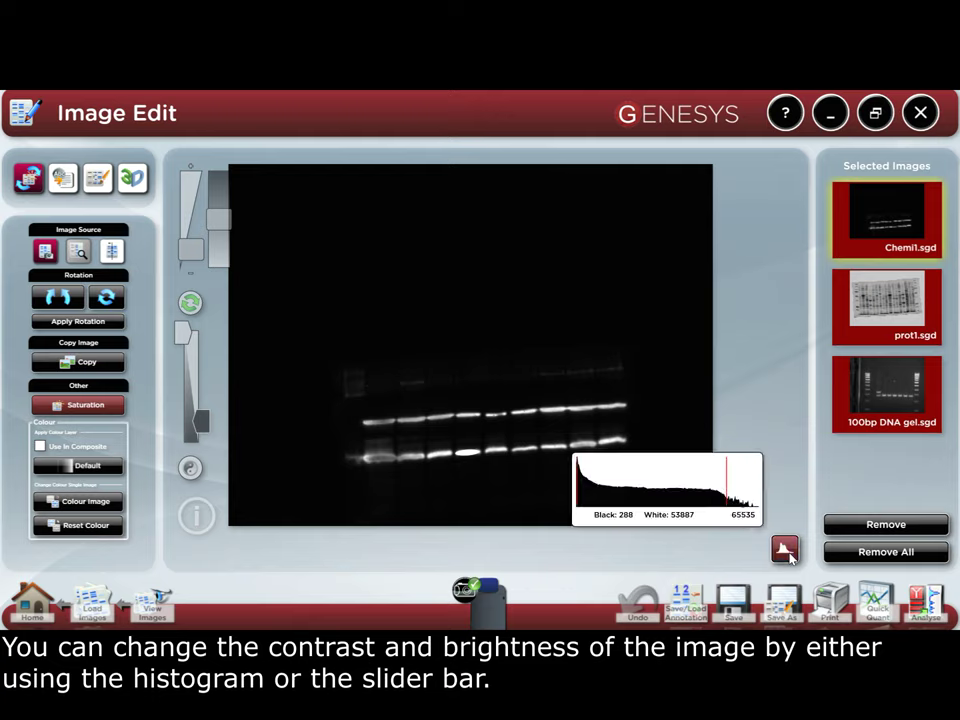
pyautogui.moveTo(726, 462); pyautogui.dragTo(722, 468)
pyautogui.moveTo(653, 481)
pyautogui.mouseDown()
pyautogui.moveTo(636, 472)
pyautogui.moveTo(631, 481)
pyautogui.mouseUp()
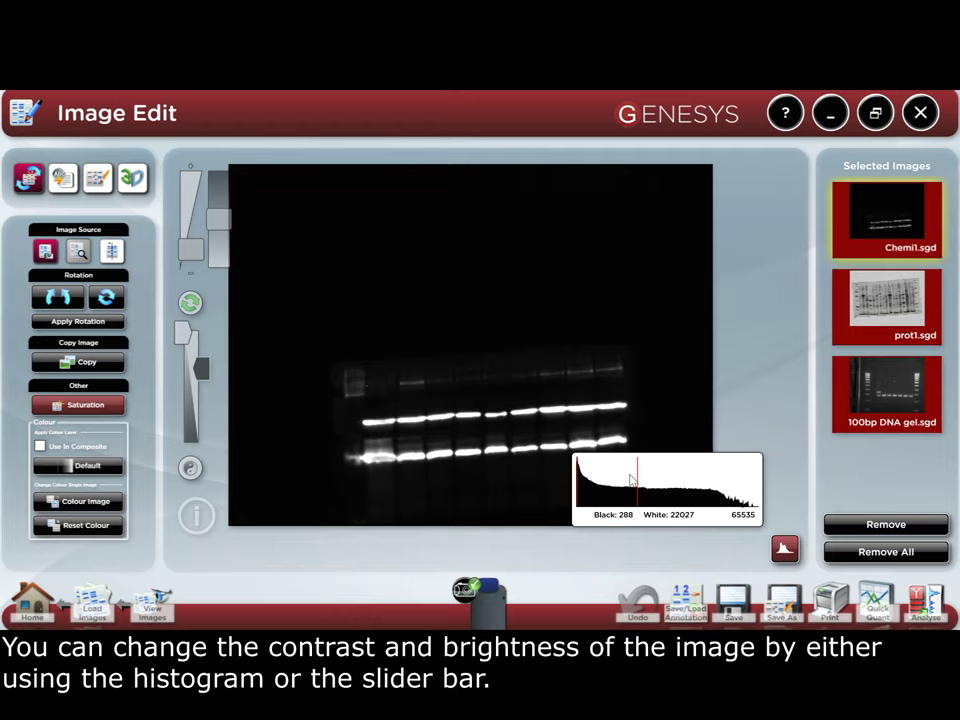
pyautogui.click(471, 480)
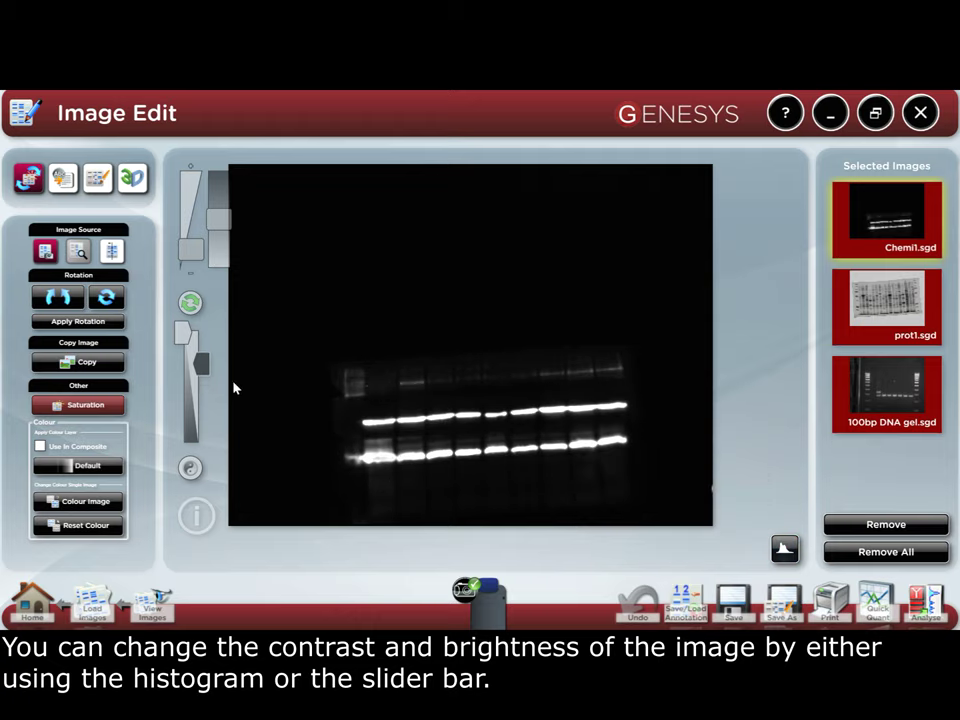
pyautogui.moveTo(203, 368); pyautogui.dragTo(206, 397)
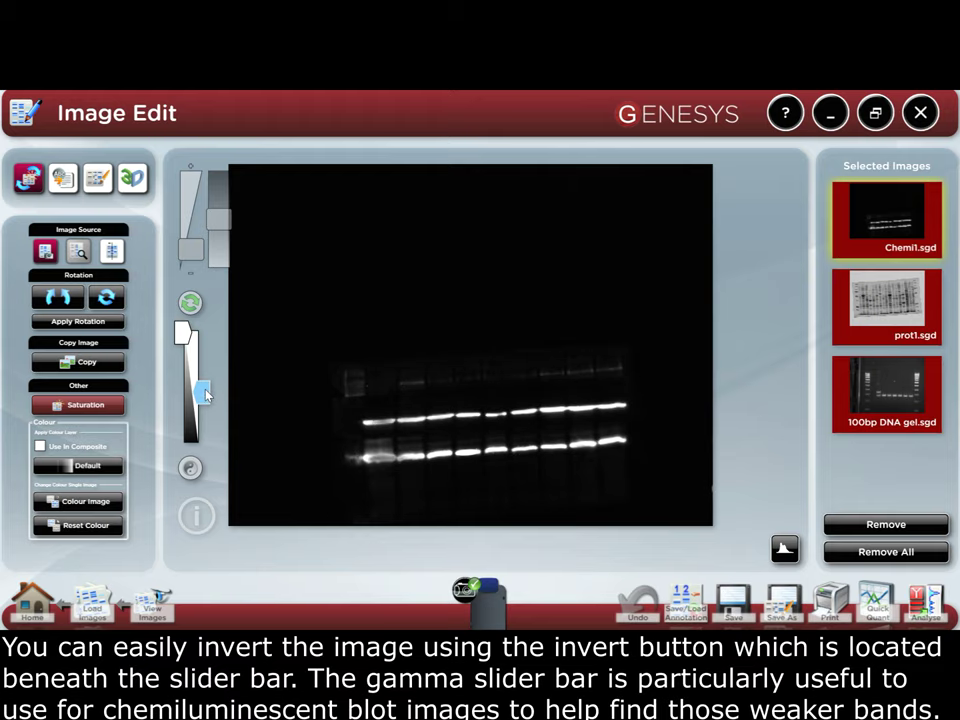
# Invert the Chemi1 blot and back, lower gamma to reveal weak bands, and zoom in.
pyautogui.click(191, 469)
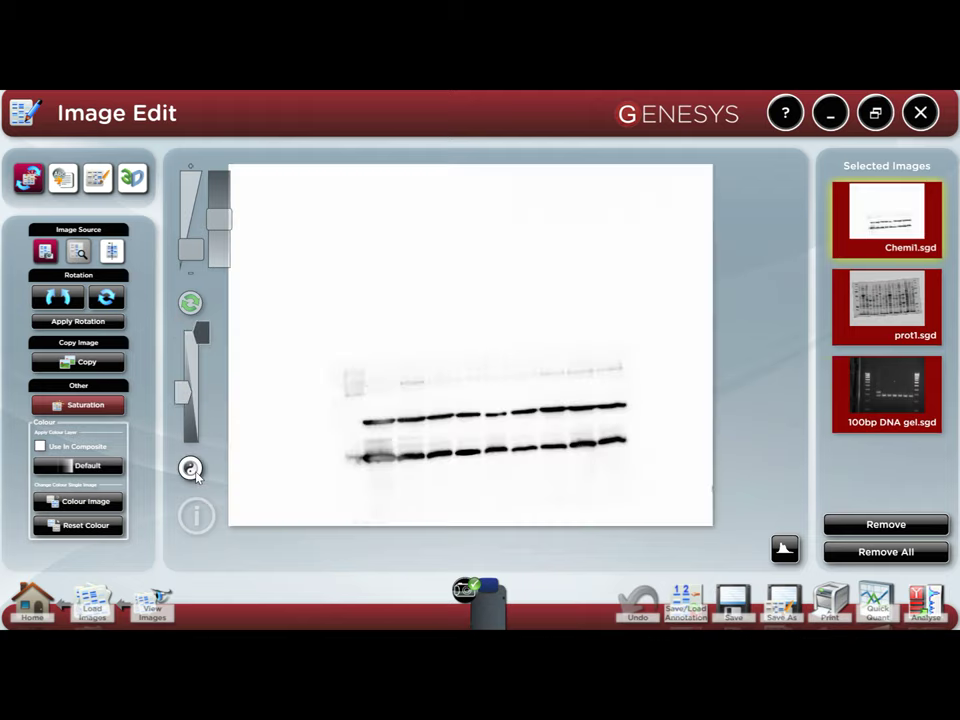
pyautogui.click(191, 469)
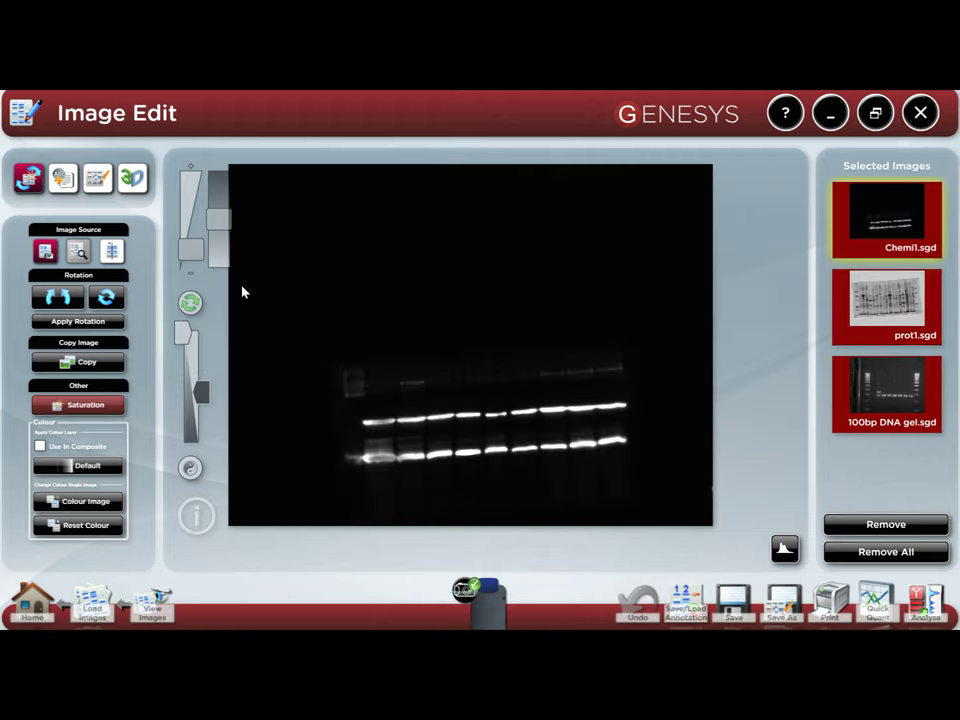
pyautogui.moveTo(220, 226)
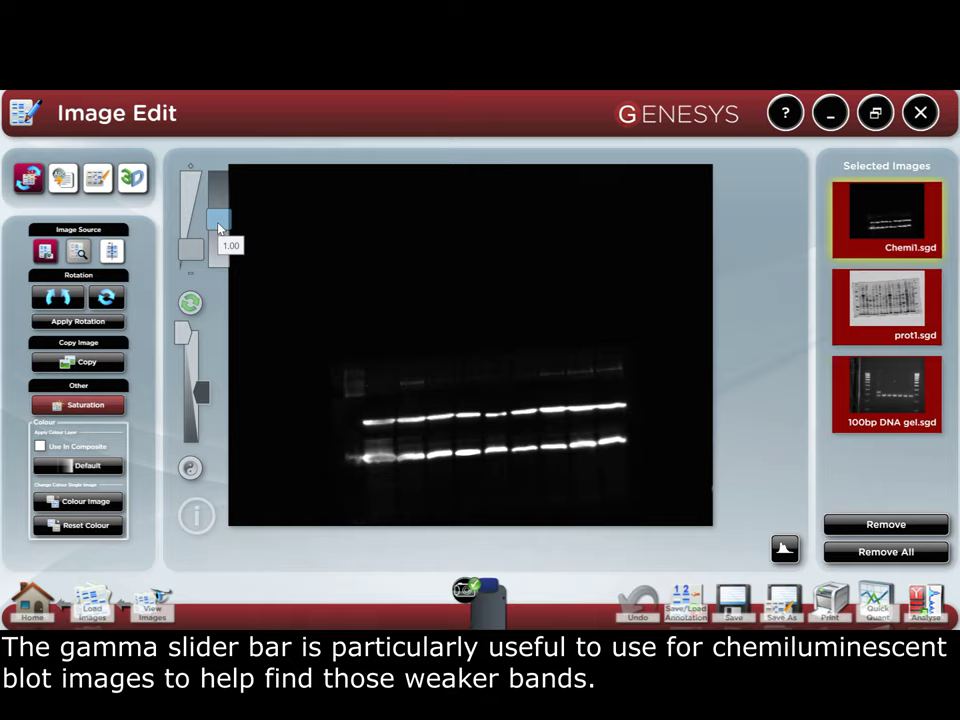
pyautogui.moveTo(220, 228); pyautogui.dragTo(220, 252)
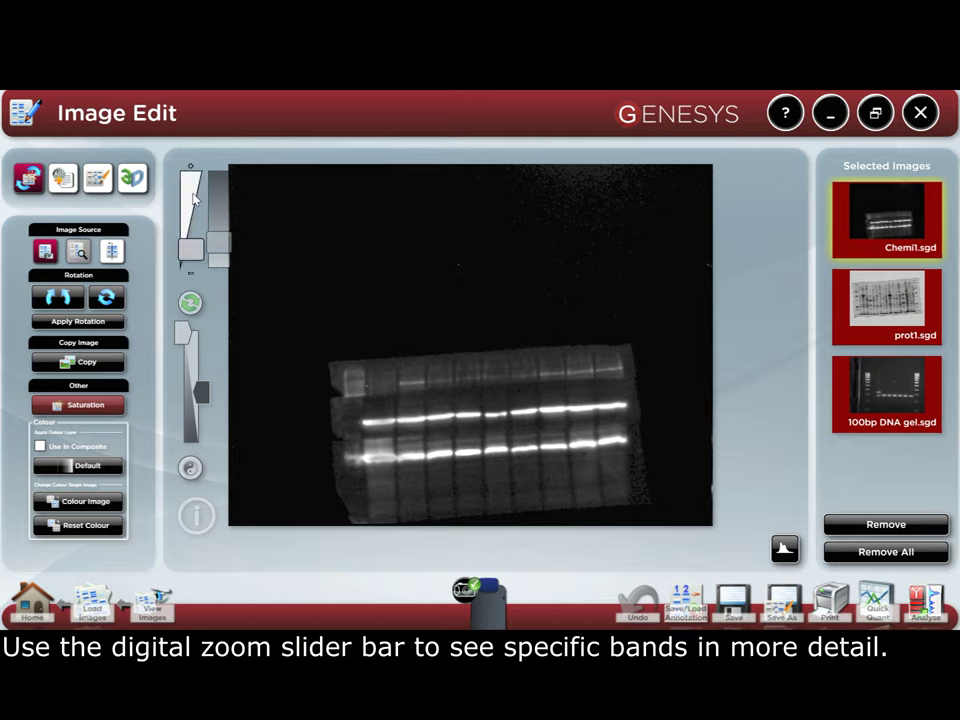
pyautogui.moveTo(189, 246); pyautogui.dragTo(186, 225)
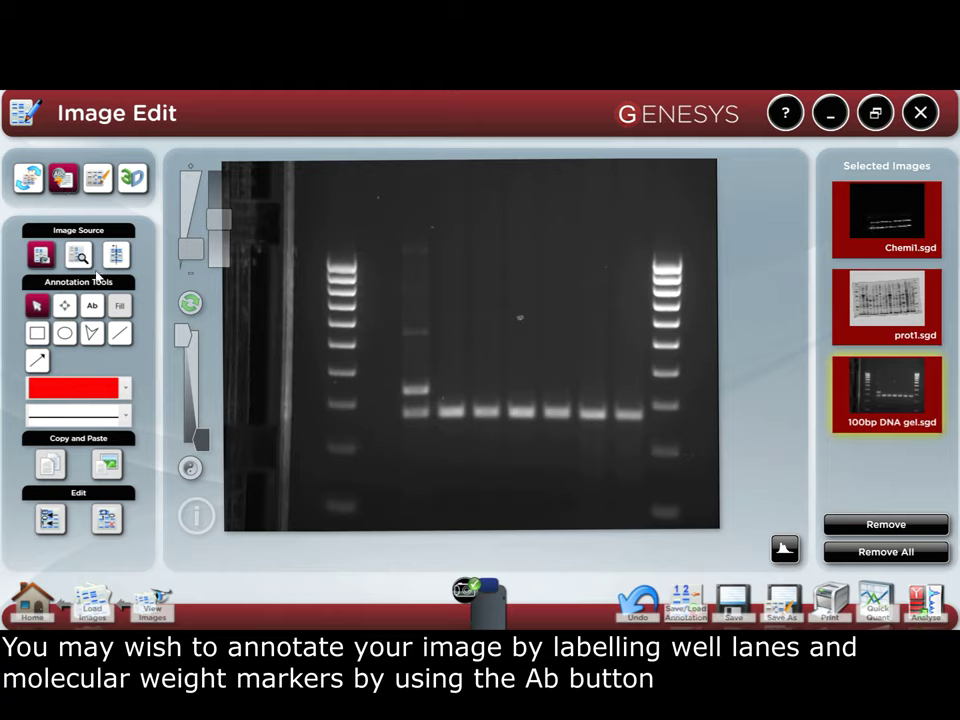
# Add a 'MW ladder' text label above the left ladder lane of the gel.
pyautogui.click(92, 305)
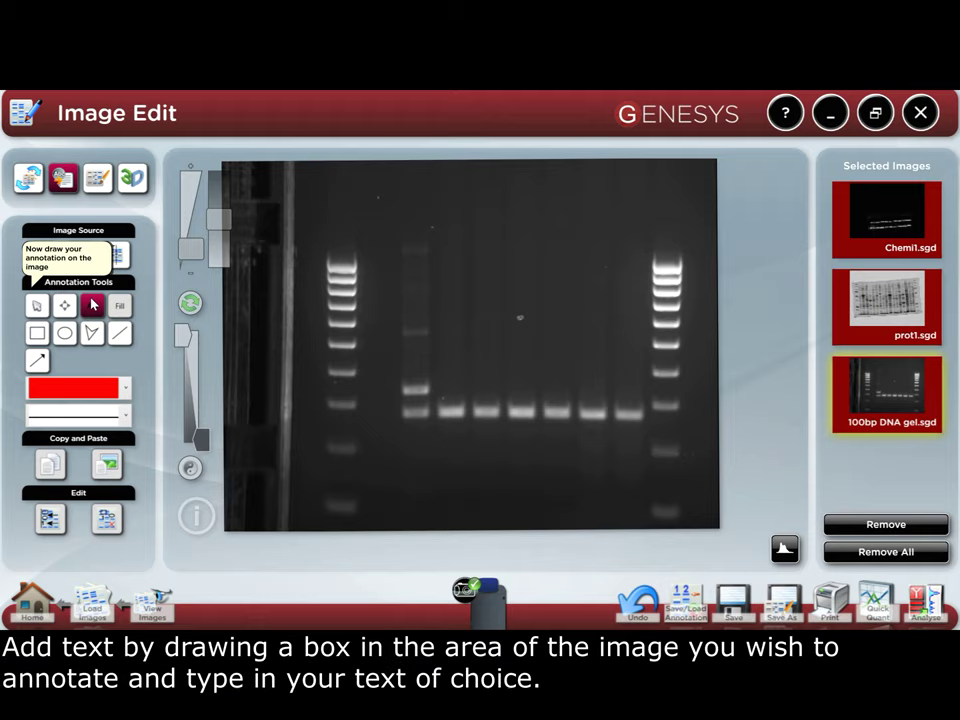
pyautogui.moveTo(316, 217)
pyautogui.mouseDown()
pyautogui.moveTo(369, 223)
pyautogui.moveTo(397, 259)
pyautogui.mouseUp()
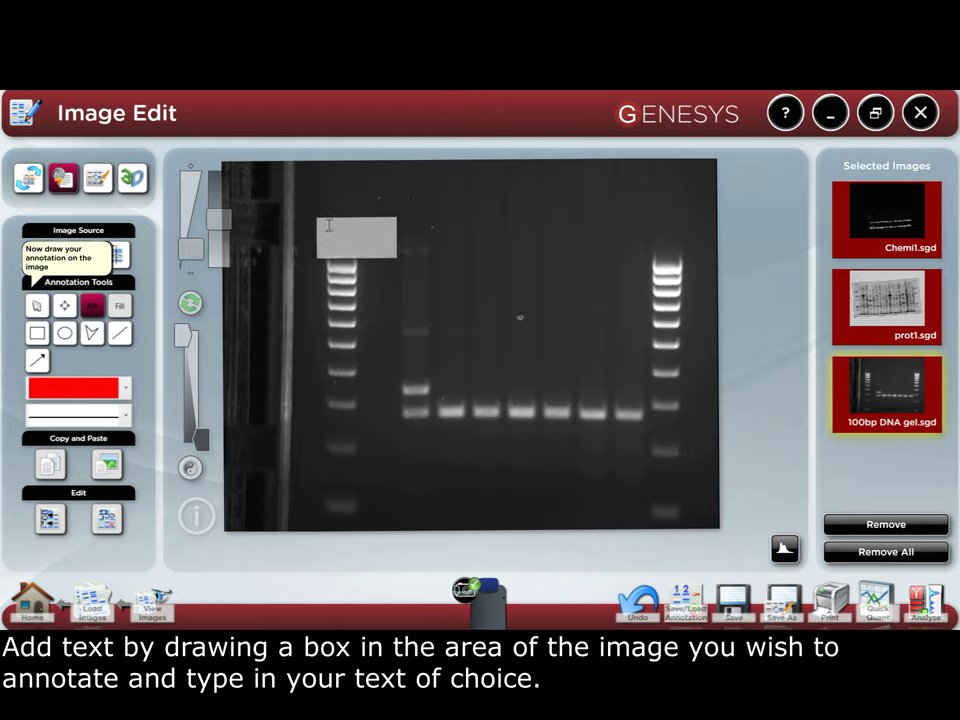
pyautogui.write('MW ladder')
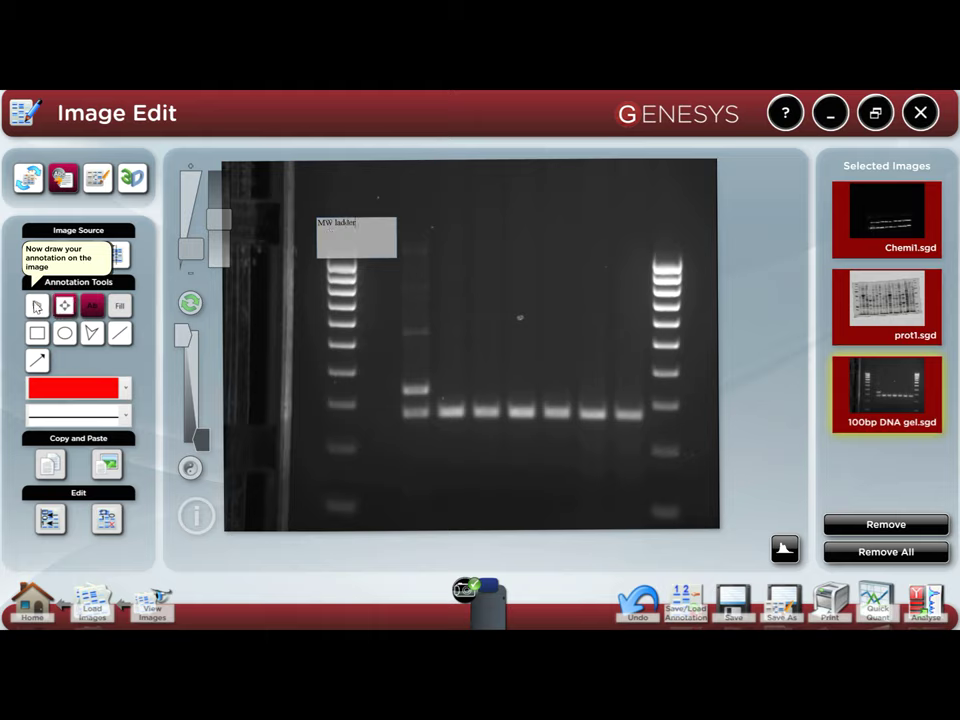
pyautogui.click(36, 306)
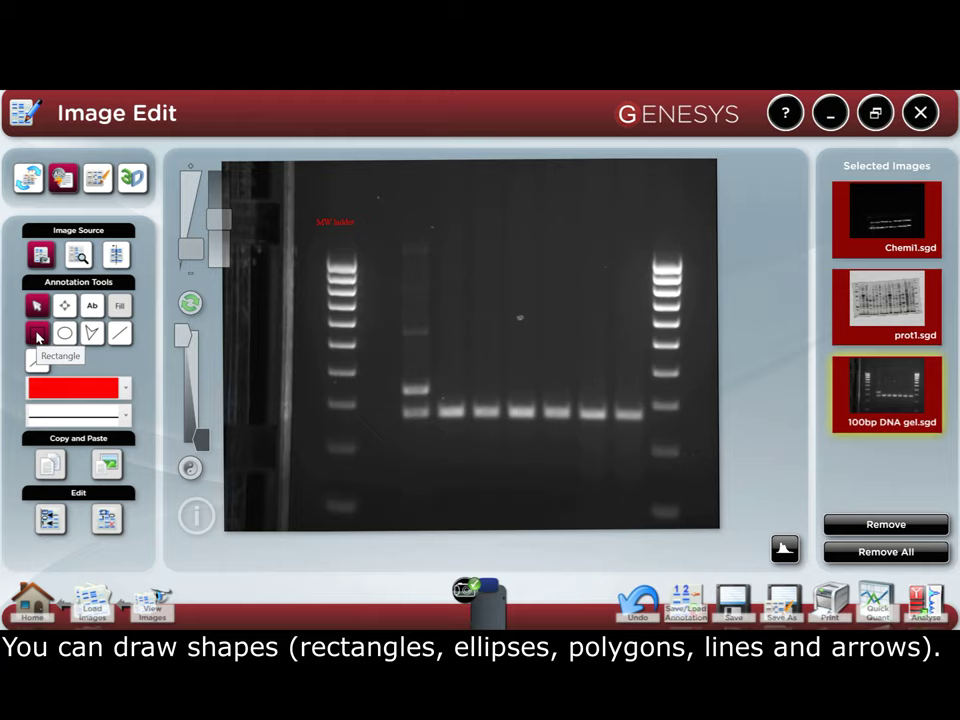
# Box and circle the second lane's bands, and outline the faint area above with a polygon.
pyautogui.click(37, 337)
pyautogui.moveTo(396, 372); pyautogui.dragTo(440, 399)
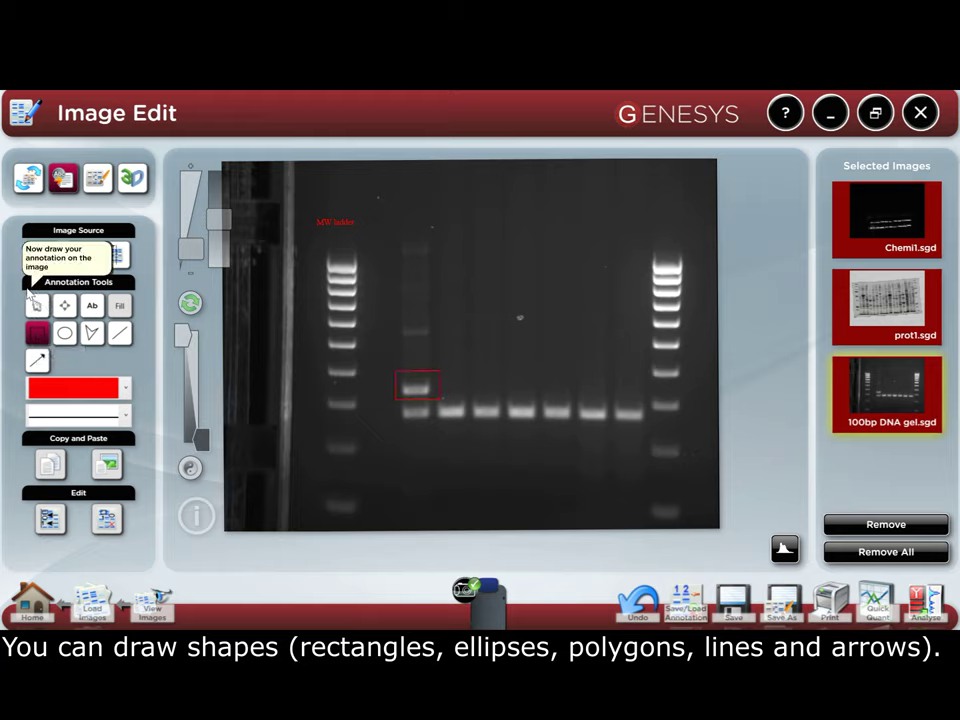
pyautogui.click(64, 333)
pyautogui.moveTo(389, 320)
pyautogui.mouseDown()
pyautogui.moveTo(437, 326)
pyautogui.moveTo(441, 347)
pyautogui.mouseUp()
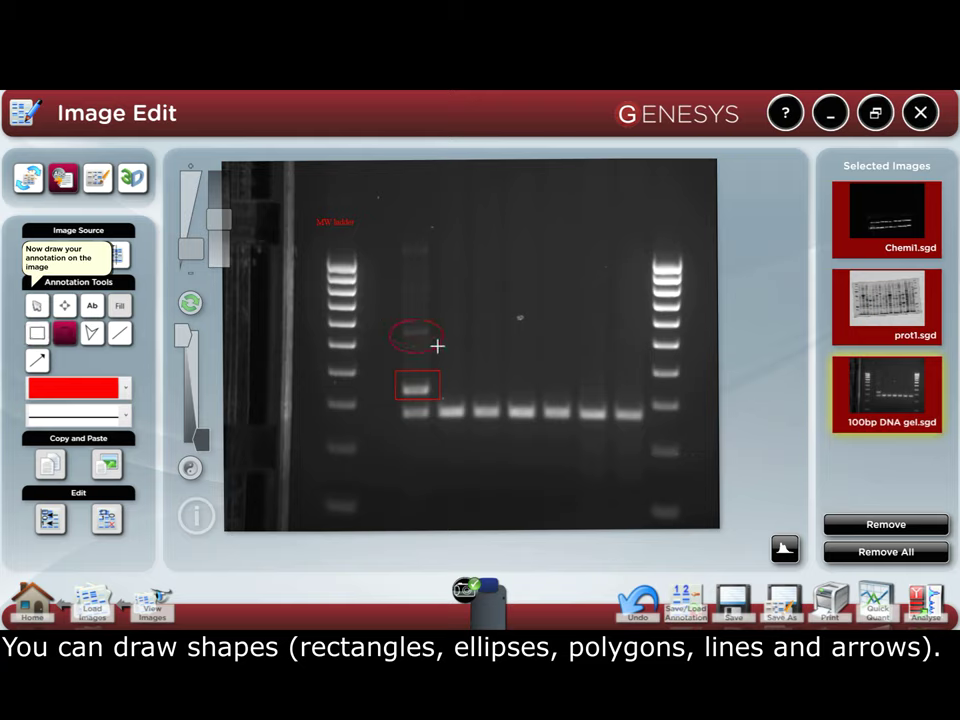
pyautogui.moveTo(392, 272)
pyautogui.mouseDown()
pyautogui.moveTo(443, 300)
pyautogui.moveTo(409, 303)
pyautogui.mouseUp()
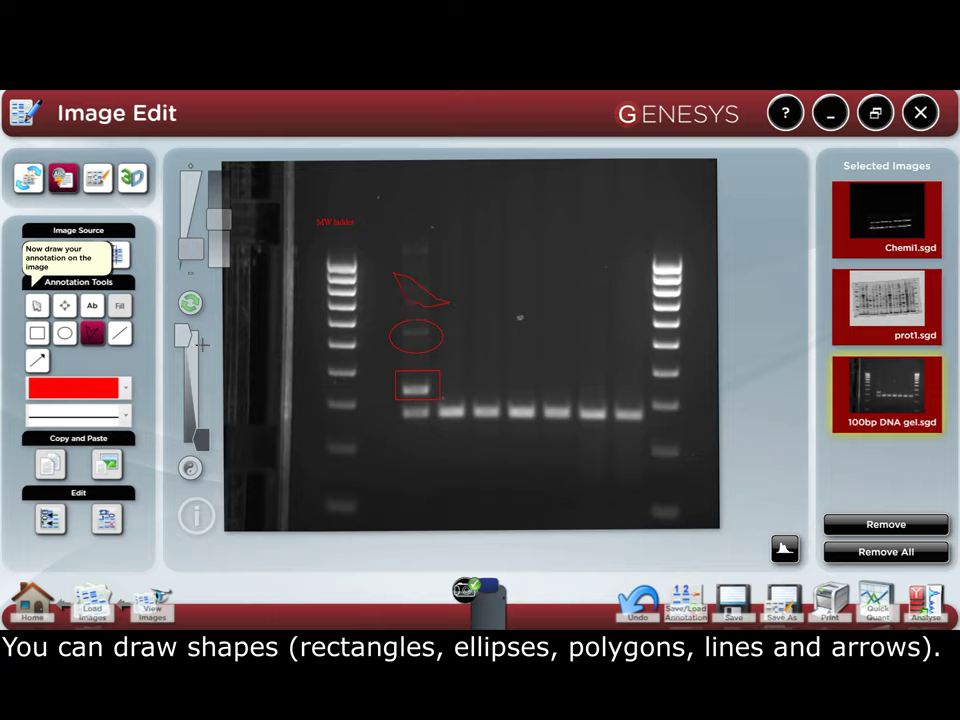
# Draw two short lines pointing at the ladder, then switch to the Enhance tools.
pyautogui.click(119, 336)
pyautogui.moveTo(296, 343); pyautogui.dragTo(322, 344)
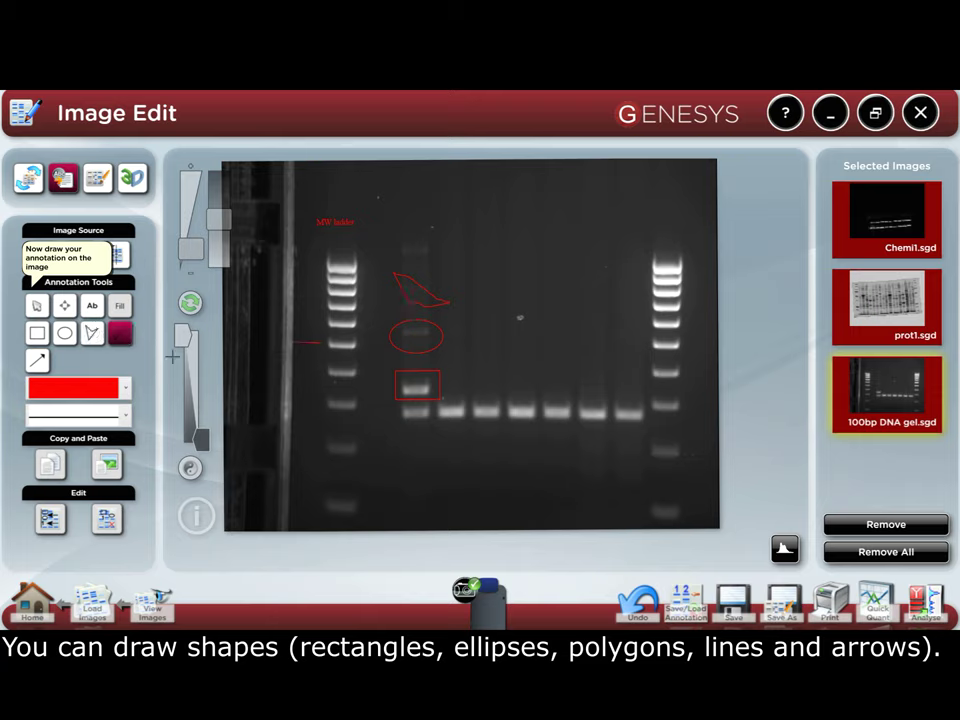
pyautogui.moveTo(293, 372); pyautogui.dragTo(319, 370)
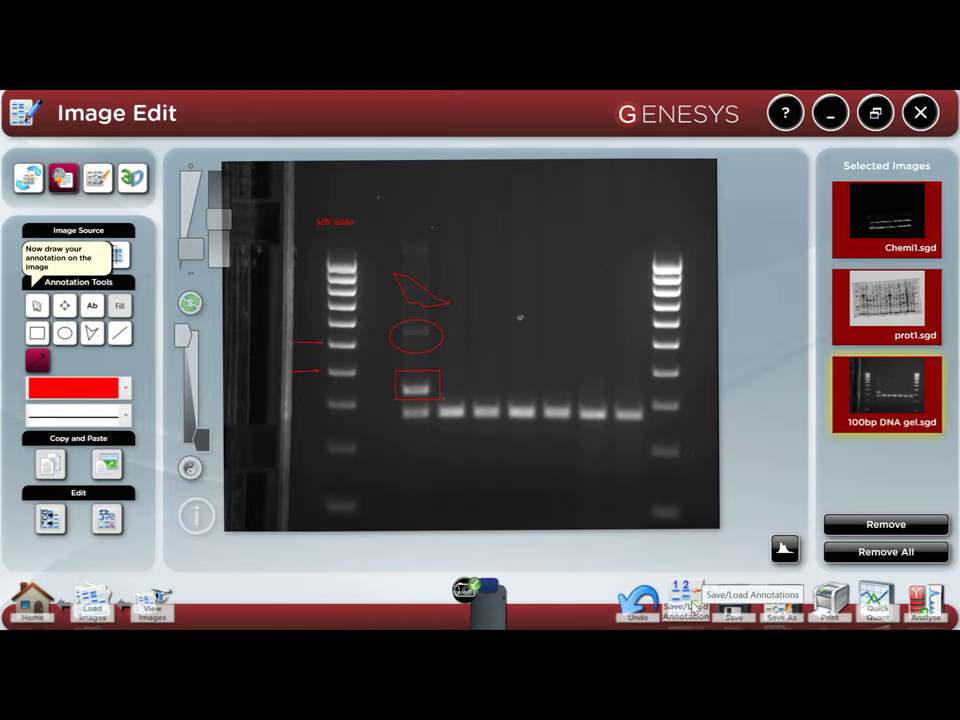
pyautogui.click(97, 178)
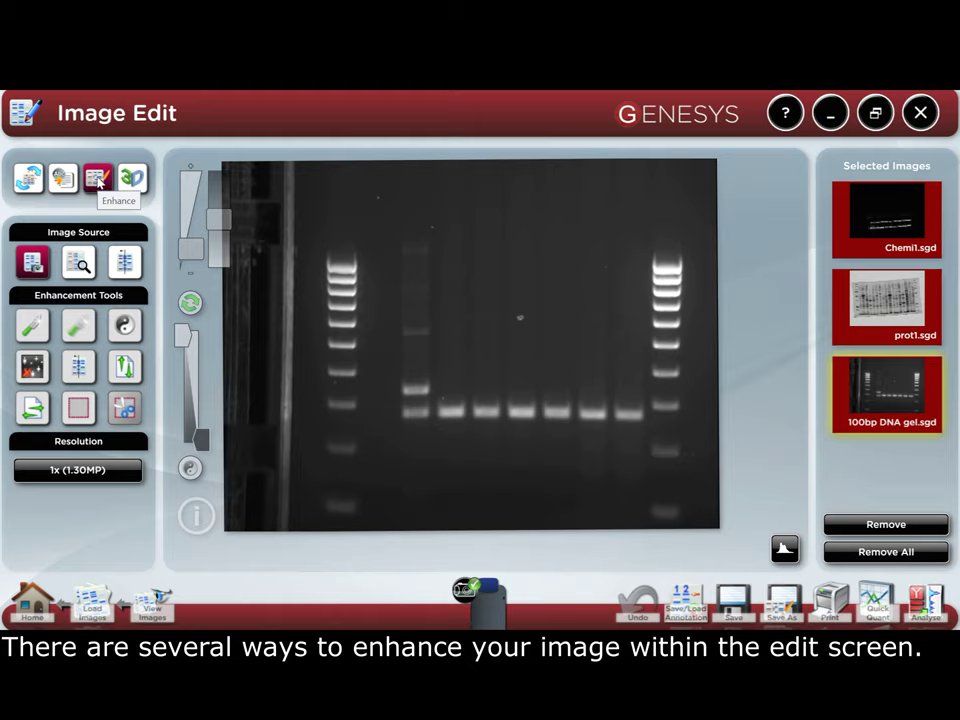
# Sharpen, smooth, invert and vertically flip the gel image.
pyautogui.click(32, 326)
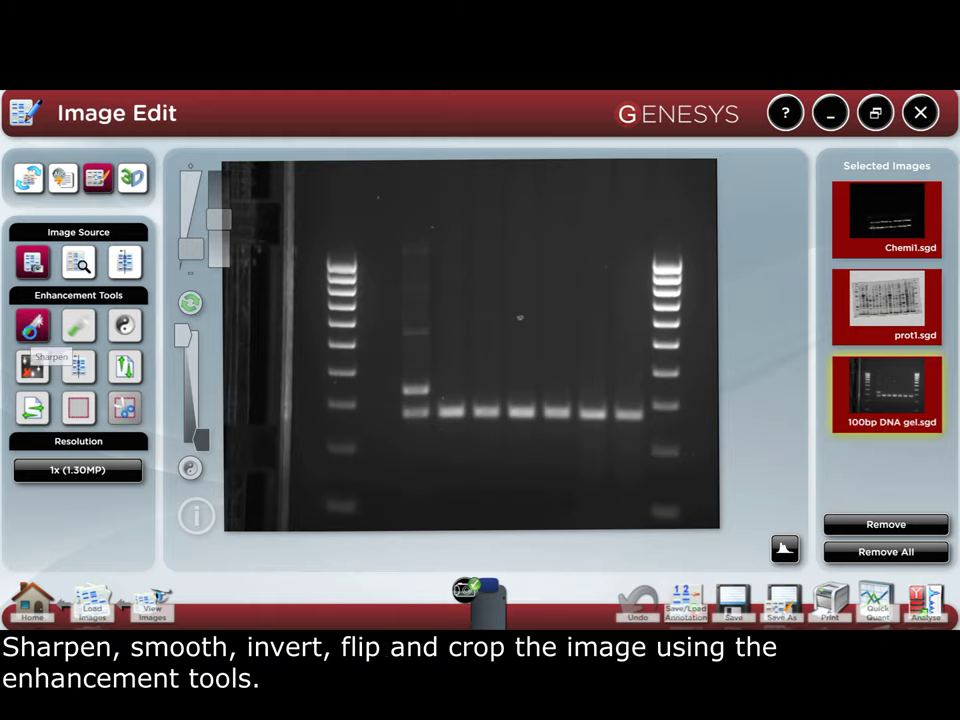
pyautogui.click(79, 330)
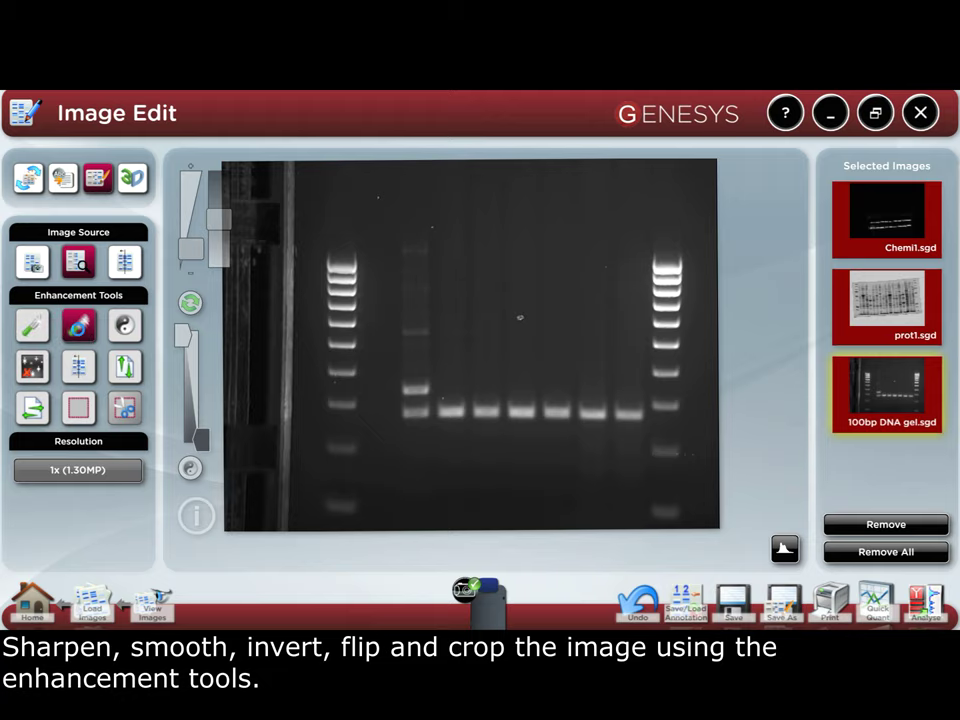
pyautogui.click(127, 328)
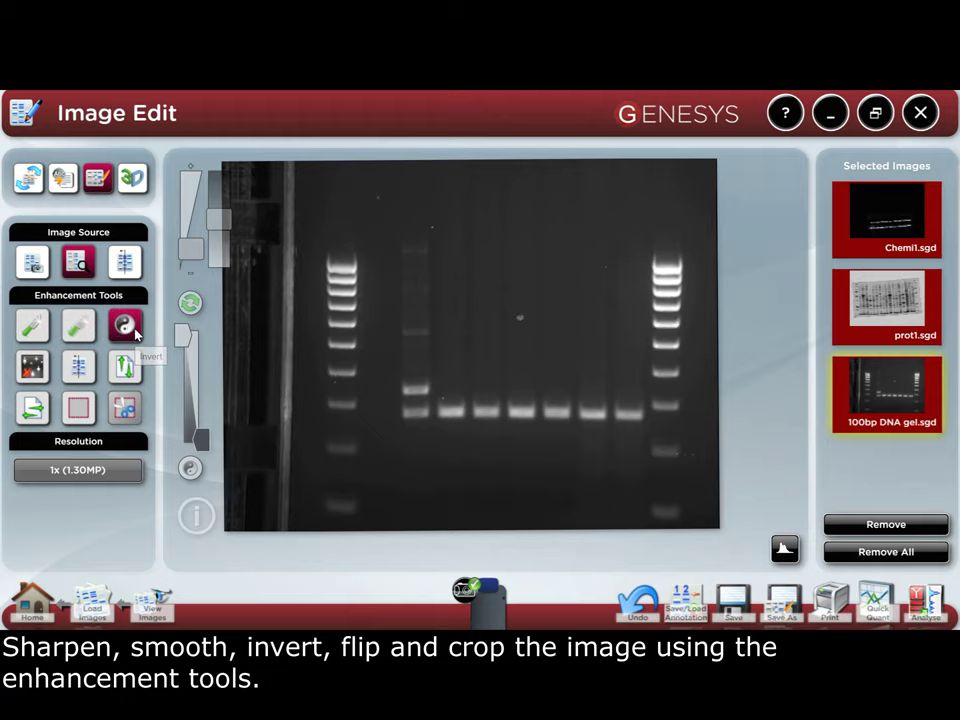
pyautogui.click(124, 368)
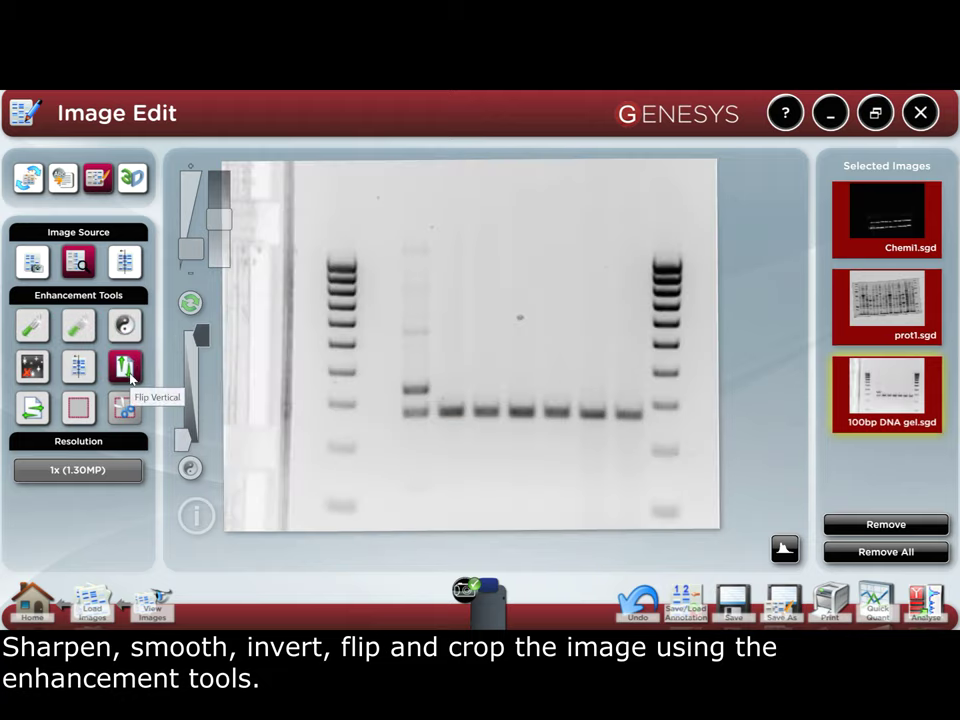
# Crop the gel to its banded area, then view the original source image.
pyautogui.click(90, 409)
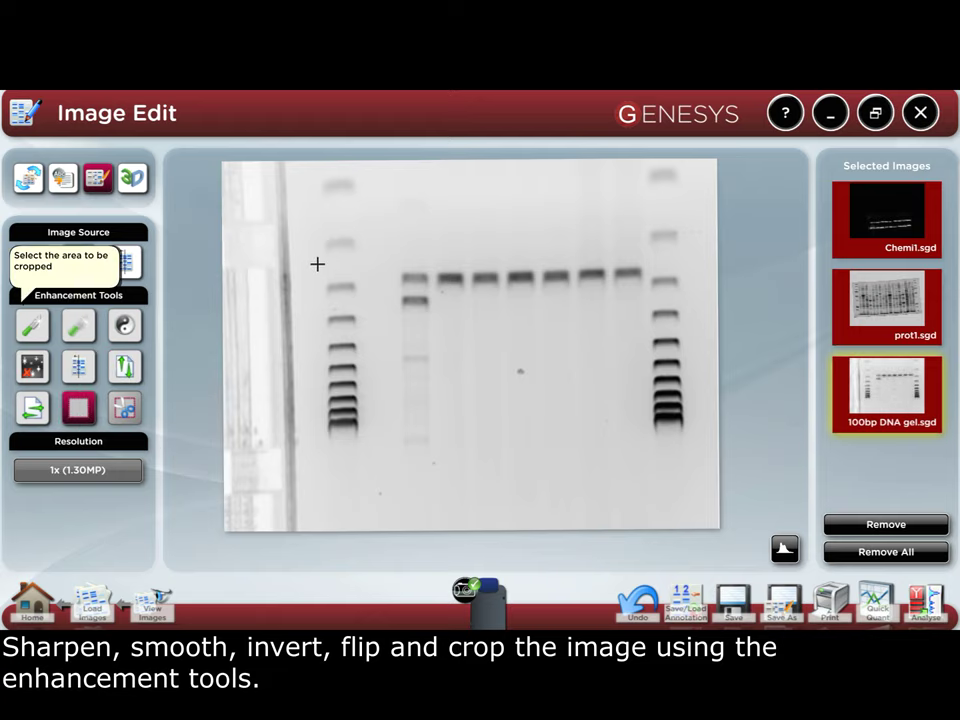
pyautogui.moveTo(317, 262); pyautogui.dragTo(704, 437)
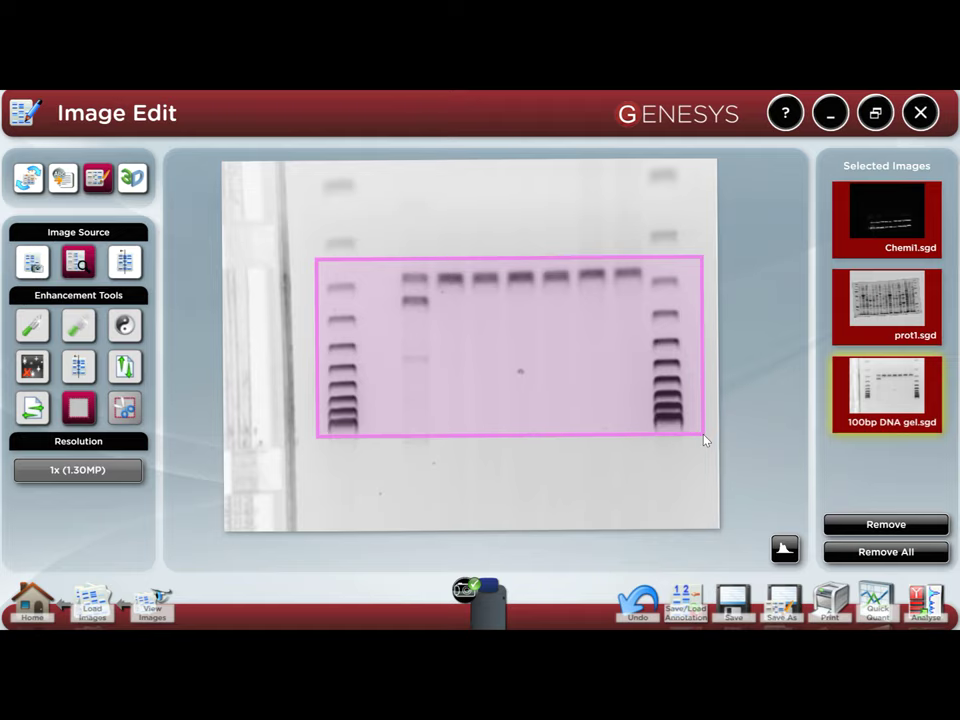
pyautogui.click(125, 407)
pyautogui.click(125, 407)
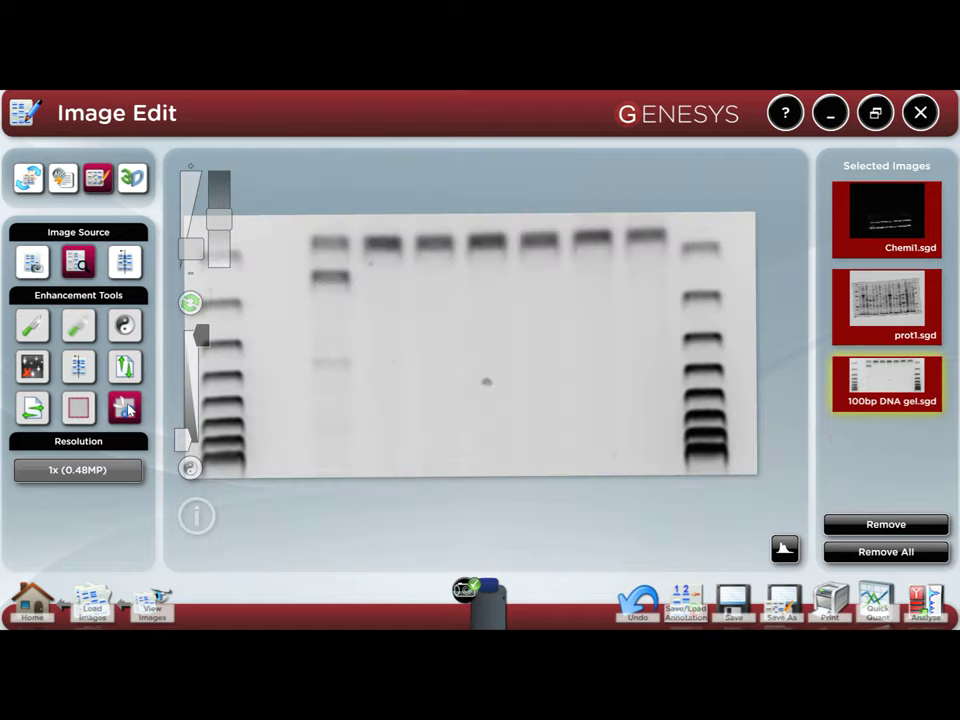
pyautogui.click(33, 261)
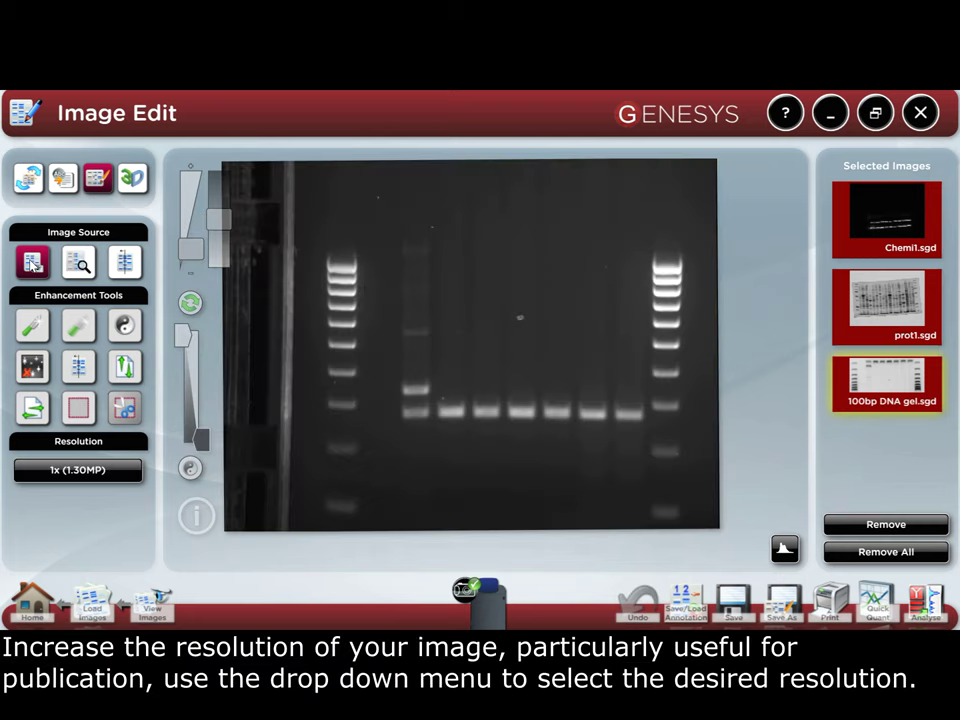
# Choose 4x (5.22MP) from the Resolution dropdown for the gel image.
pyautogui.click(117, 479)
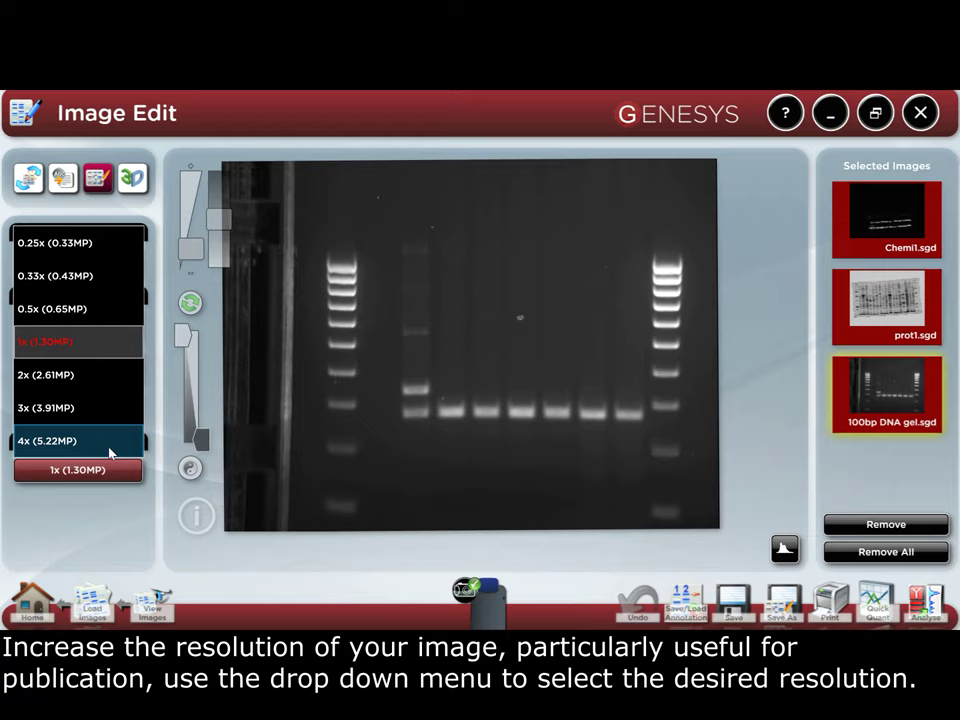
pyautogui.click(109, 452)
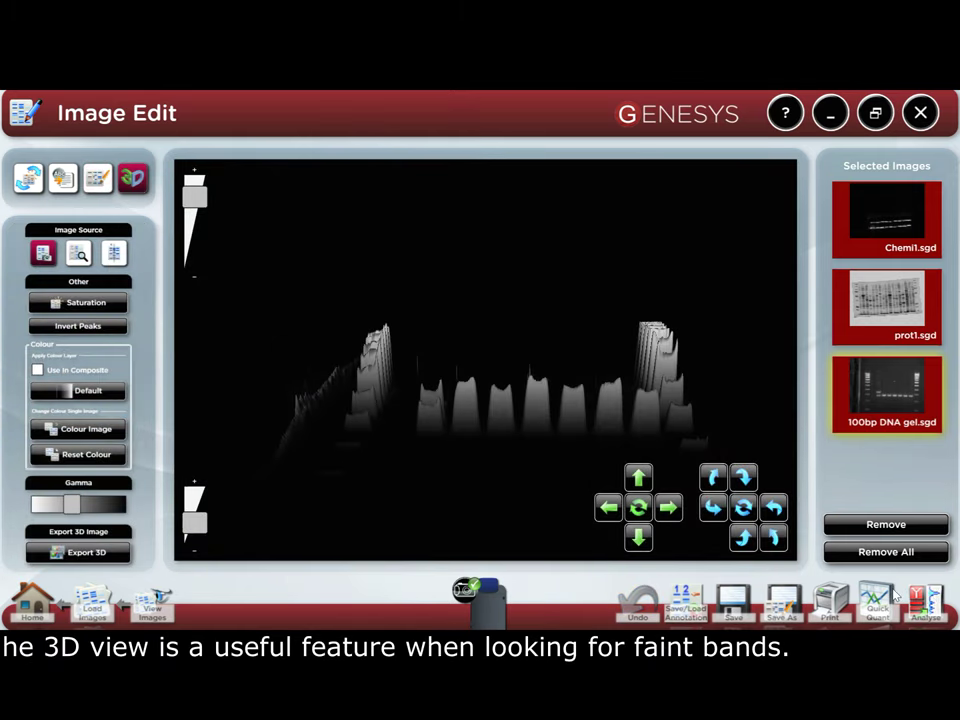
# Apply the Green colour layer, then a custom colour of Red 6, Green 255, Blue 99.
pyautogui.click(113, 395)
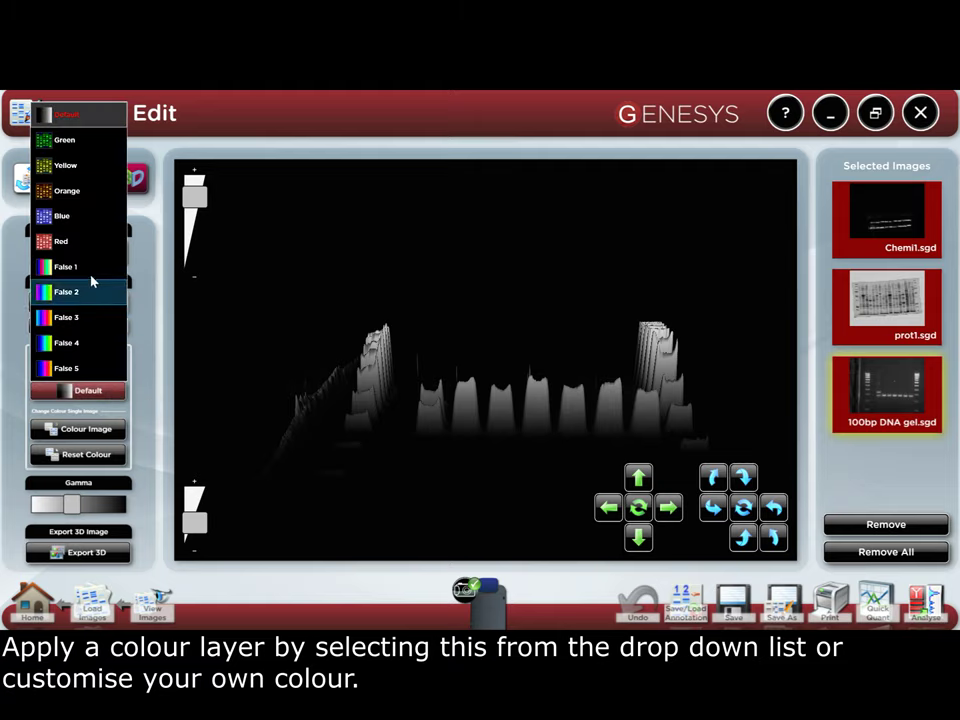
pyautogui.click(66, 146)
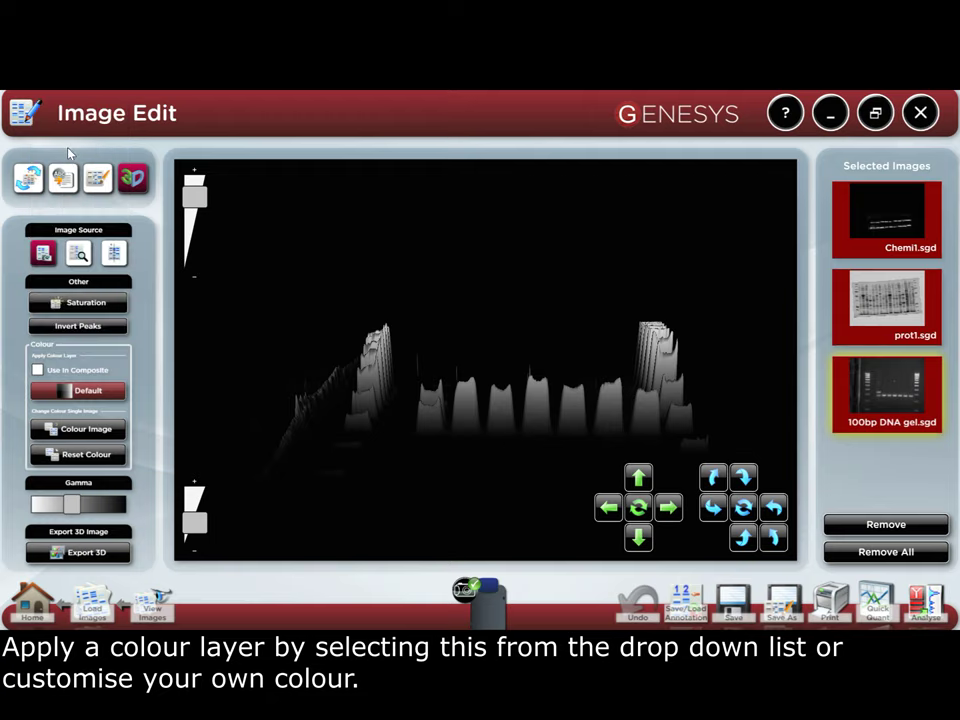
pyautogui.click(113, 430)
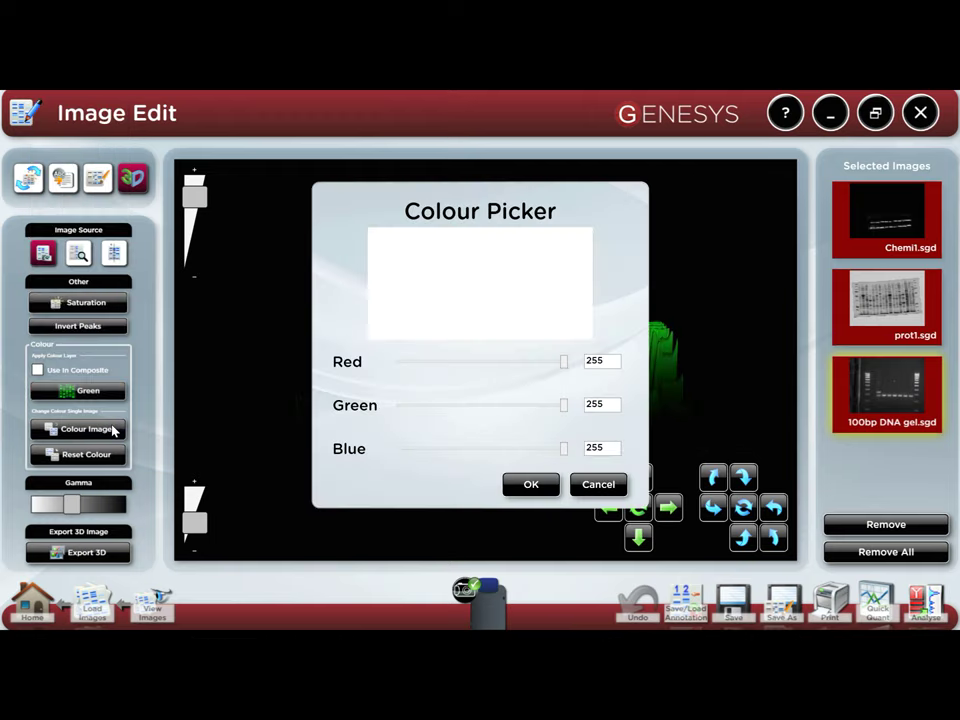
pyautogui.moveTo(565, 362); pyautogui.dragTo(407, 364)
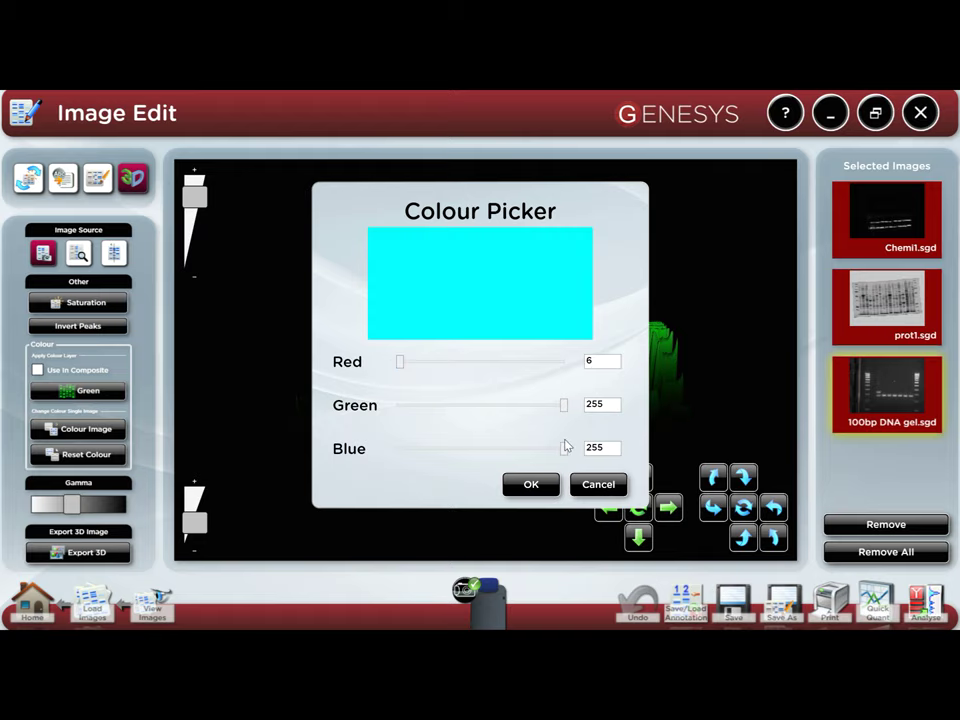
pyautogui.moveTo(565, 449); pyautogui.dragTo(461, 449)
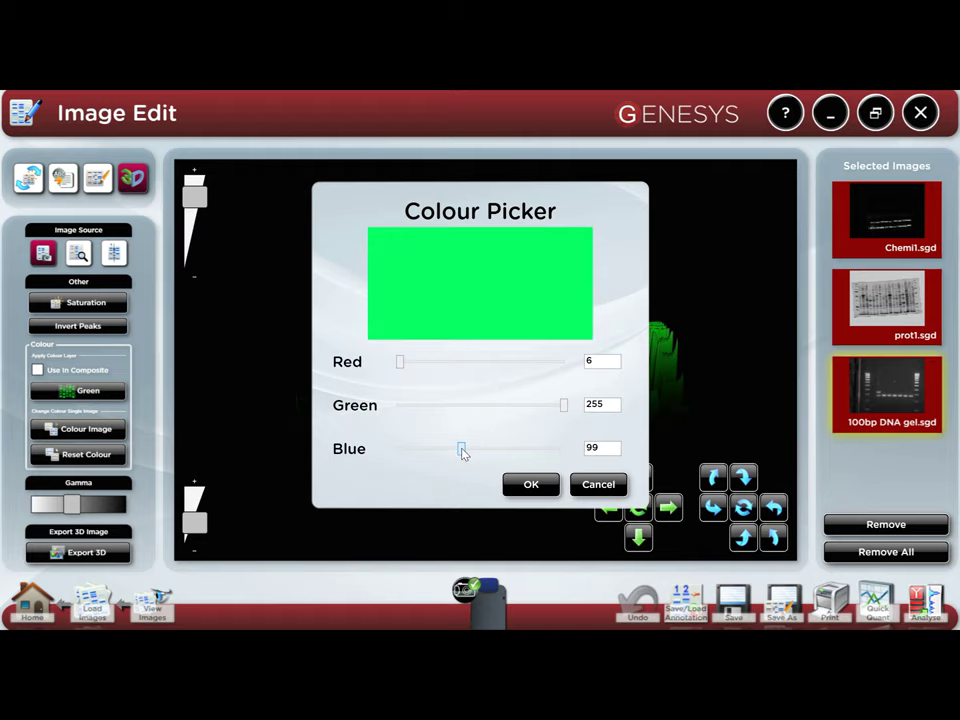
pyautogui.click(552, 487)
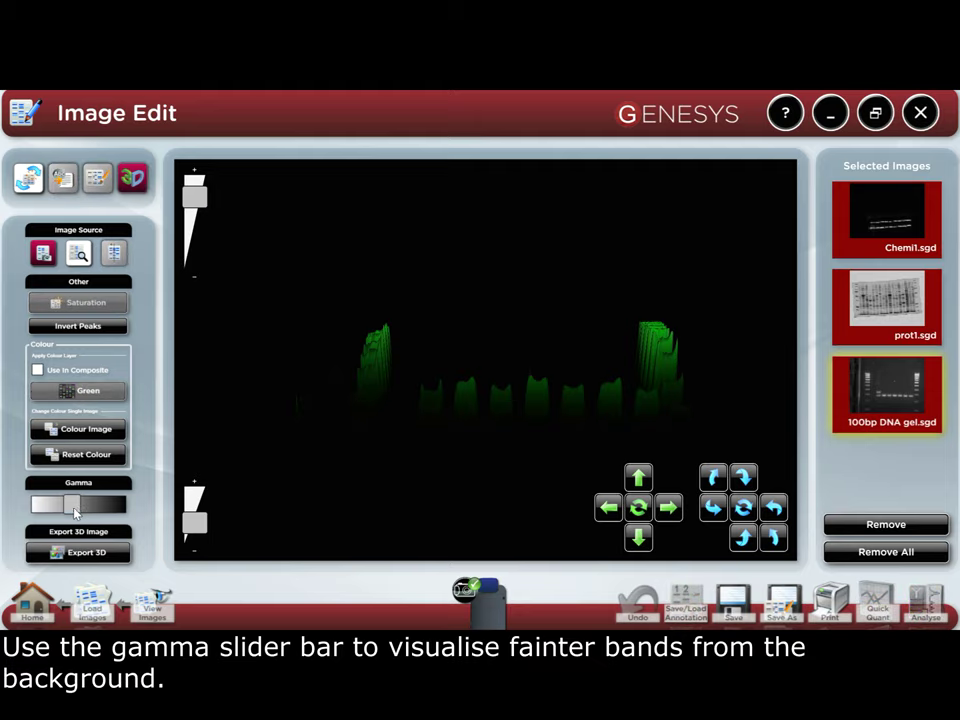
# Raise the Gamma on the green 3D gel surface to show faint bands, then export it as TIFF.
pyautogui.moveTo(74, 512)
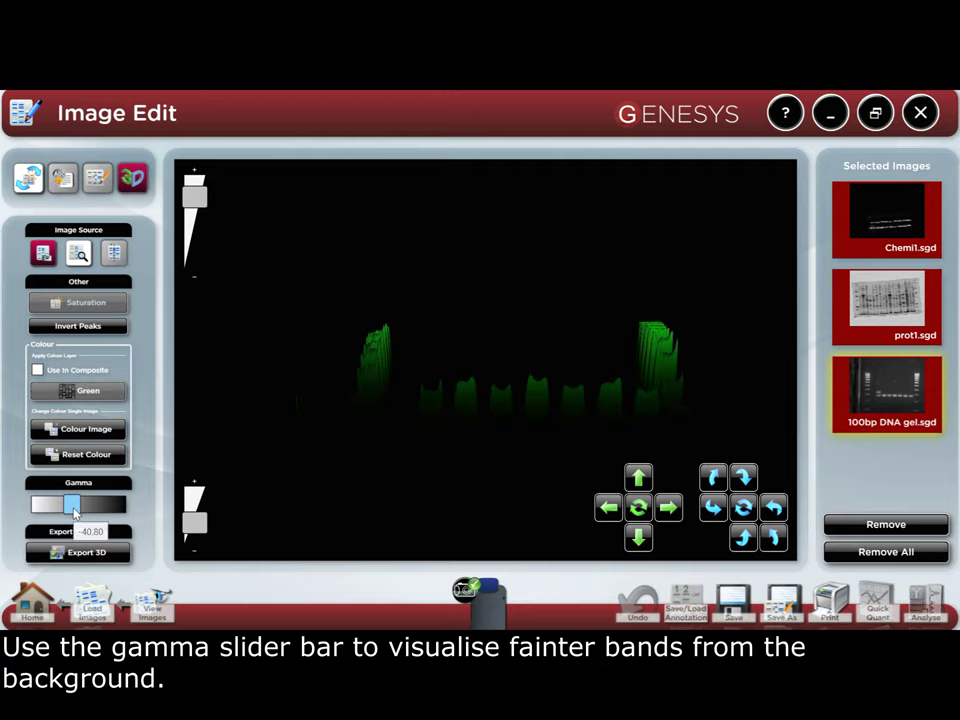
pyautogui.moveTo(74, 512); pyautogui.dragTo(110, 510)
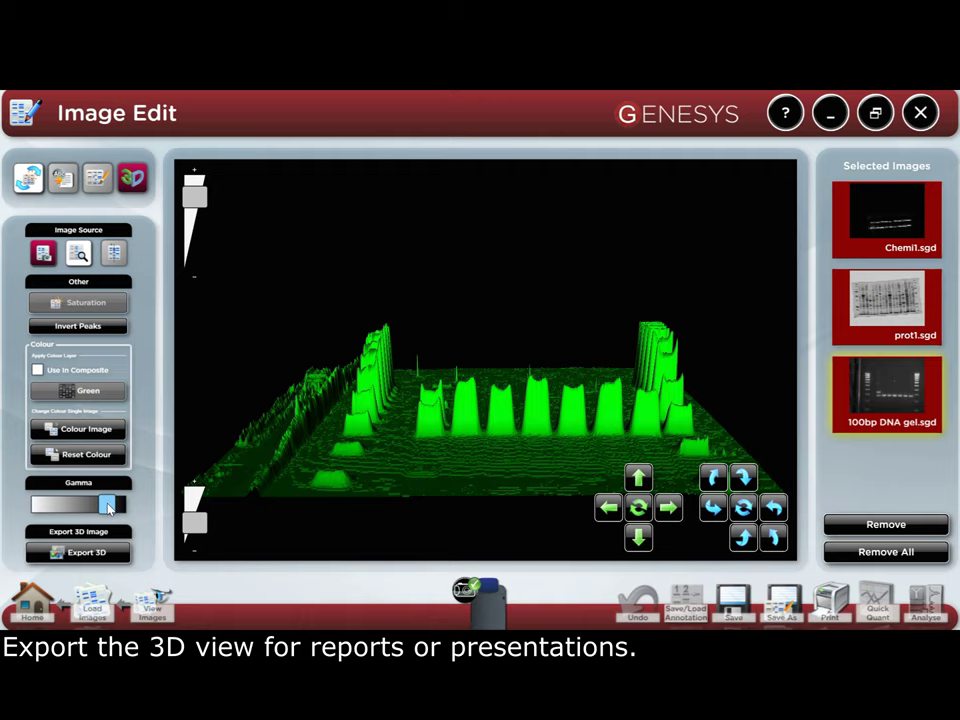
pyautogui.click(100, 553)
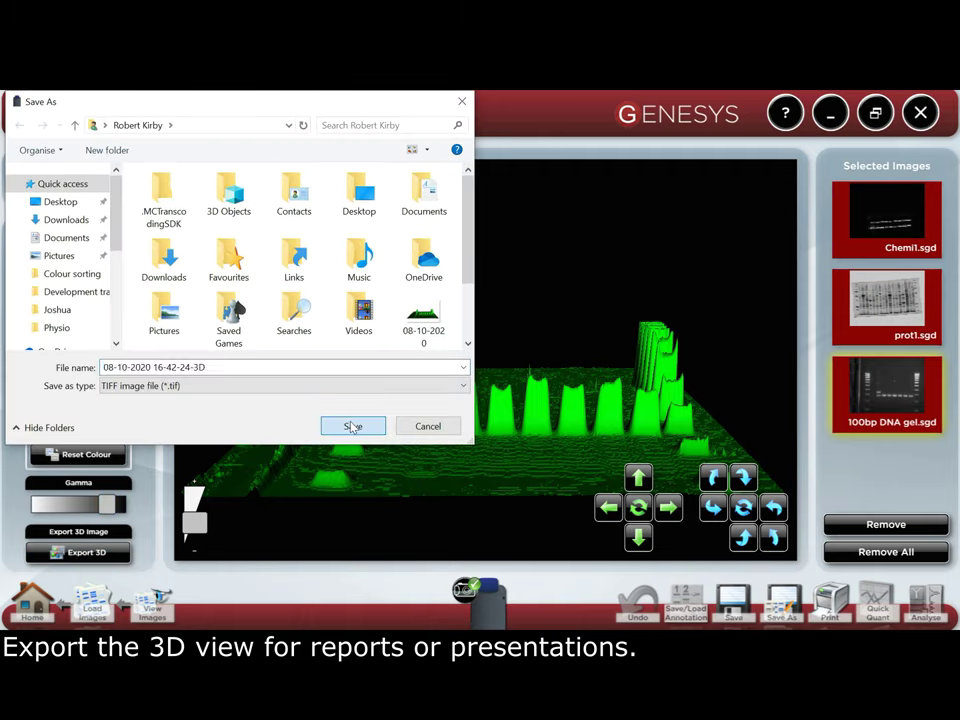
pyautogui.click(351, 424)
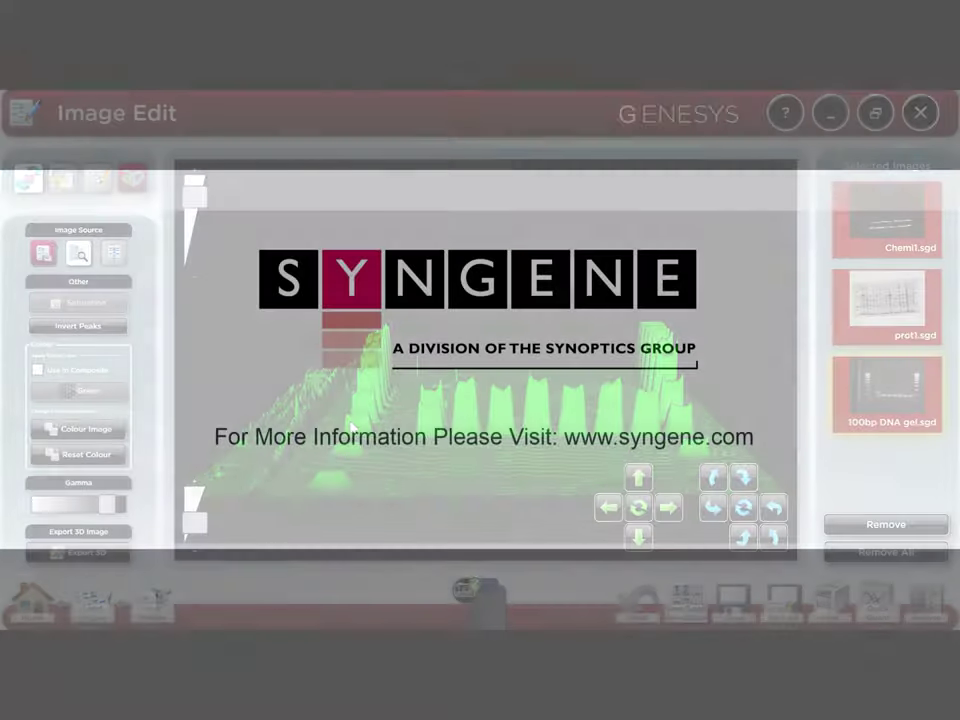